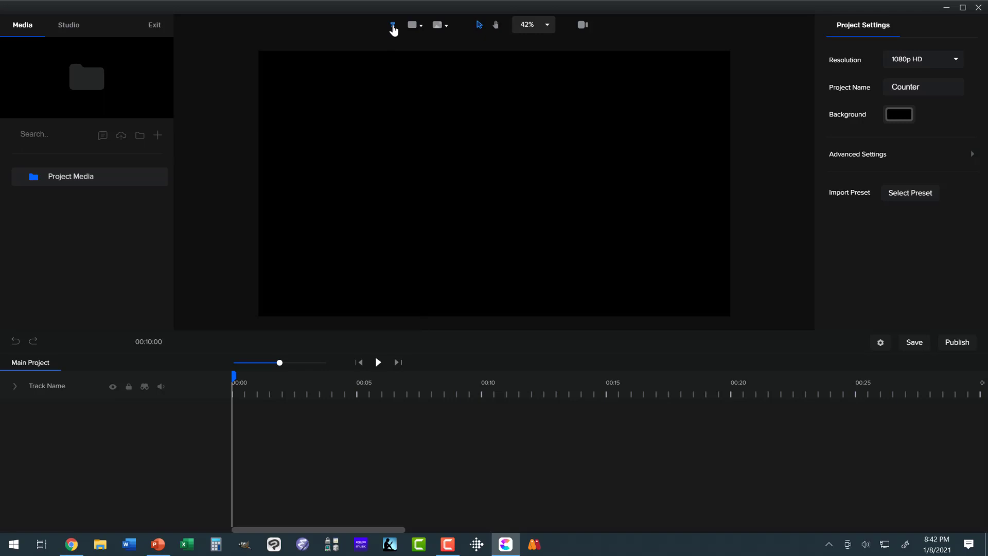
Add a text element to the canvas and replace its placeholder wording with "Counter".
{"action": "left_click", "coordinate": [393, 26]}
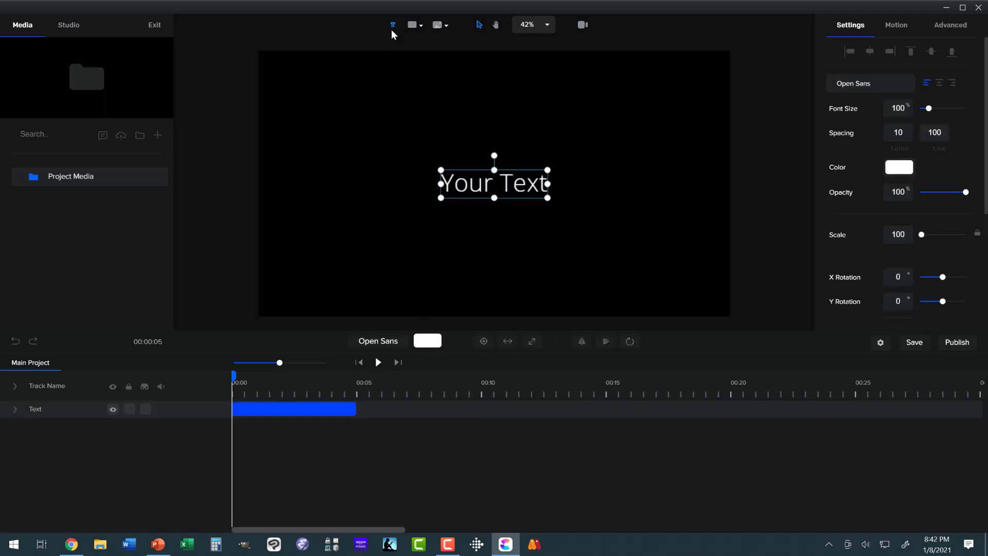
{"action": "double_click", "coordinate": [447, 188]}
{"action": "key", "text": "shift+Right"}
{"action": "key", "text": "shift+Right"}
{"action": "key", "text": "shift+Right"}
{"action": "key", "text": "shift+Right"}
{"action": "key", "text": "shift+Right"}
{"action": "key", "text": "shift+Right"}
{"action": "key", "text": "shift+Right"}
{"action": "key", "text": "shift+Right"}
{"action": "key", "text": "shift+Right"}
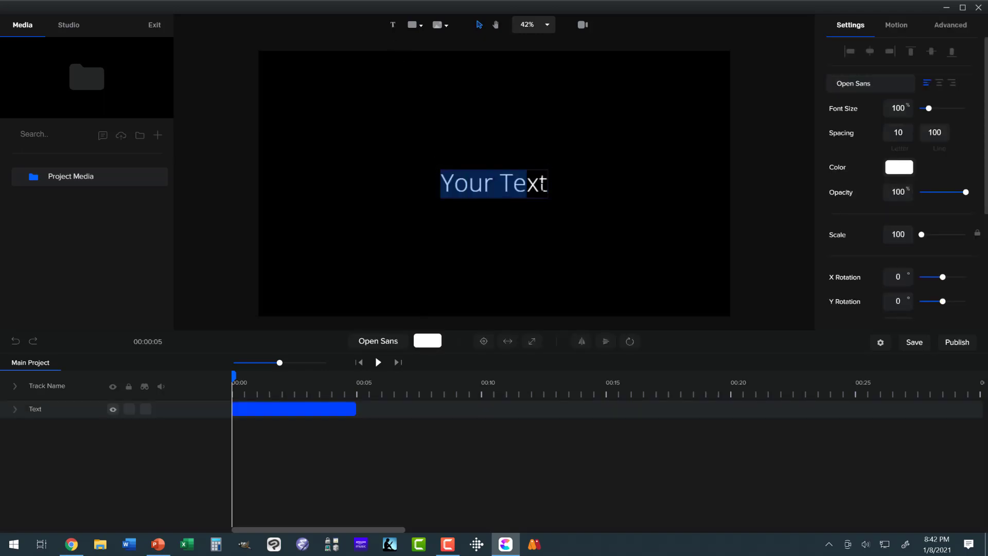
{"action": "key", "text": "Right"}
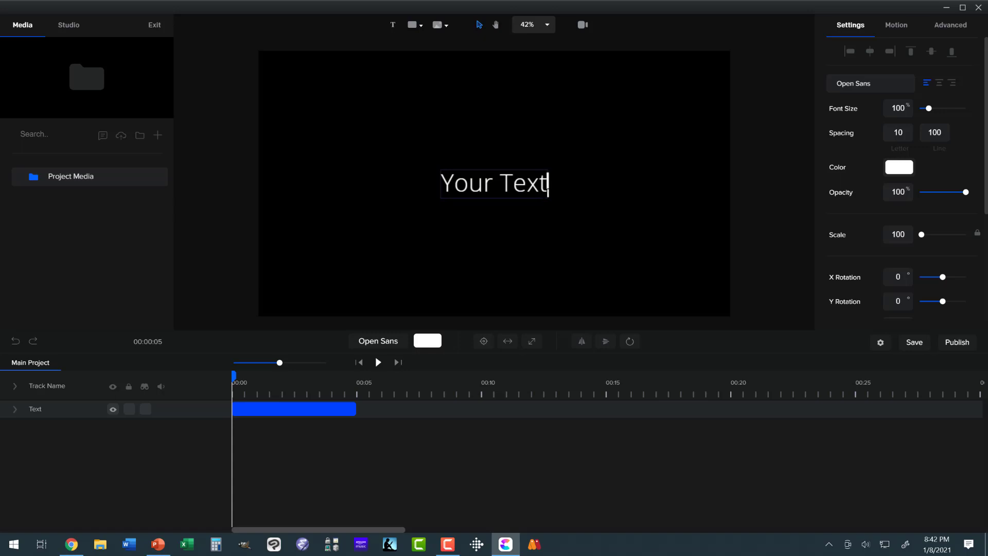
{"action": "key", "text": "shift+Left"}
{"action": "key", "text": "shift+Left"}
{"action": "key", "text": "shift+Left"}
{"action": "key", "text": "shift+Left"}
{"action": "key", "text": "shift+Left"}
{"action": "key", "text": "shift+Left"}
{"action": "key", "text": "shift+Left"}
{"action": "key", "text": "shift+Left"}
{"action": "key", "text": "shift+Left"}
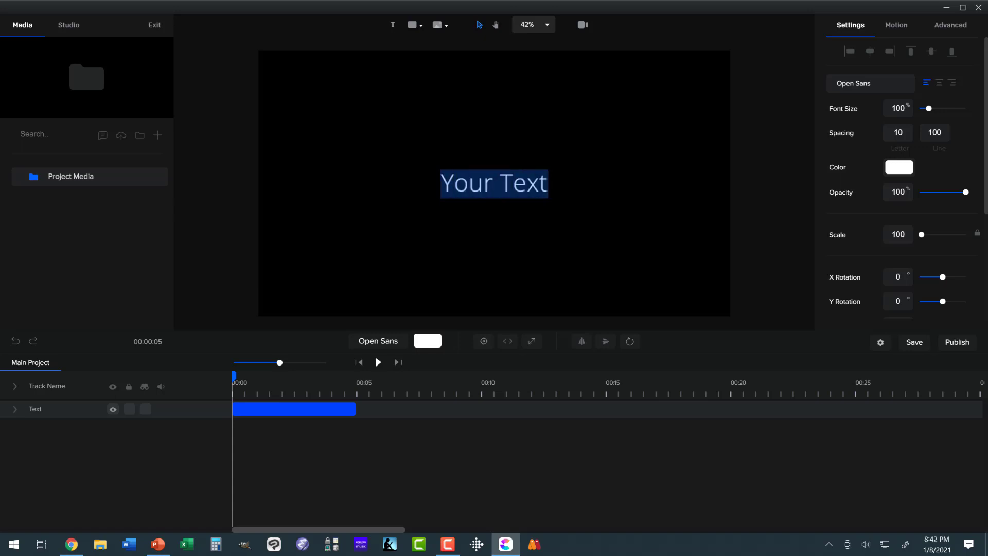
{"action": "type", "text": "Counter"}
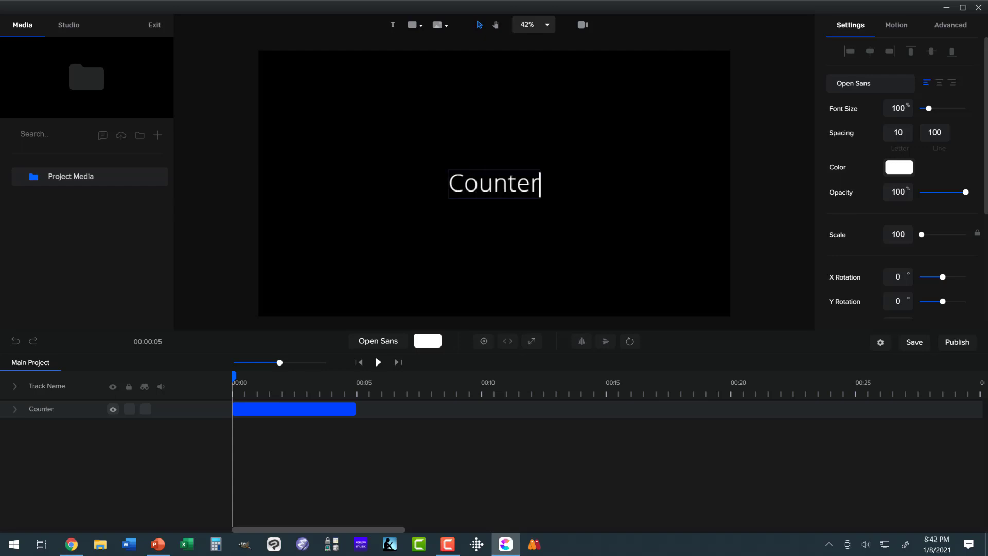
{"action": "left_click", "coordinate": [44, 412]}
{"action": "left_click", "coordinate": [44, 412]}
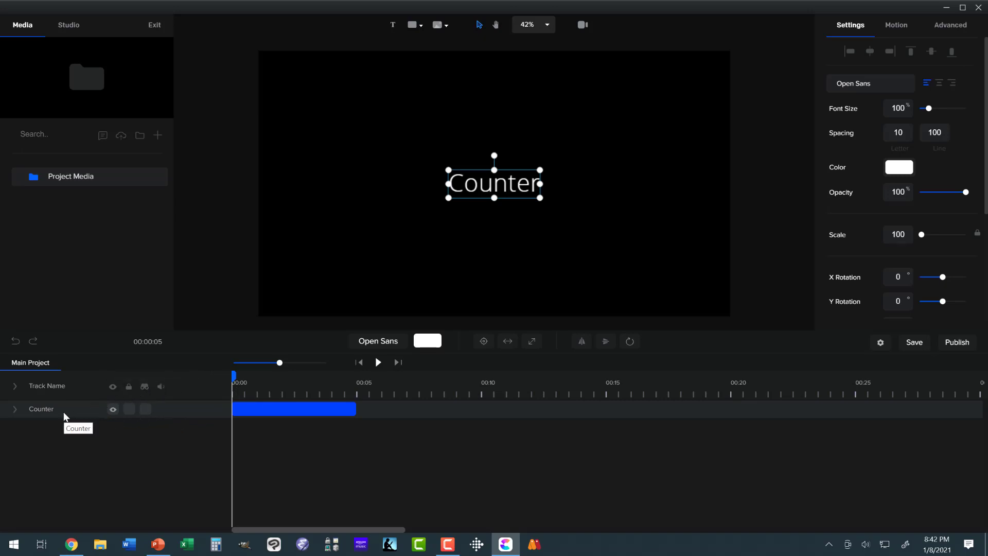
Apply the Number Counter text effect to the Counter track.
{"action": "left_click", "coordinate": [15, 409]}
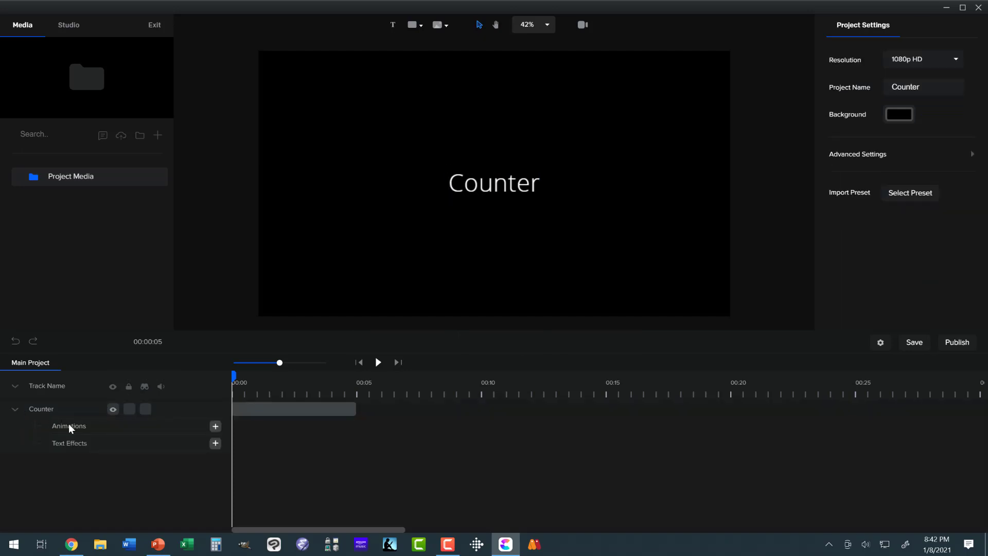
{"action": "left_click", "coordinate": [216, 444]}
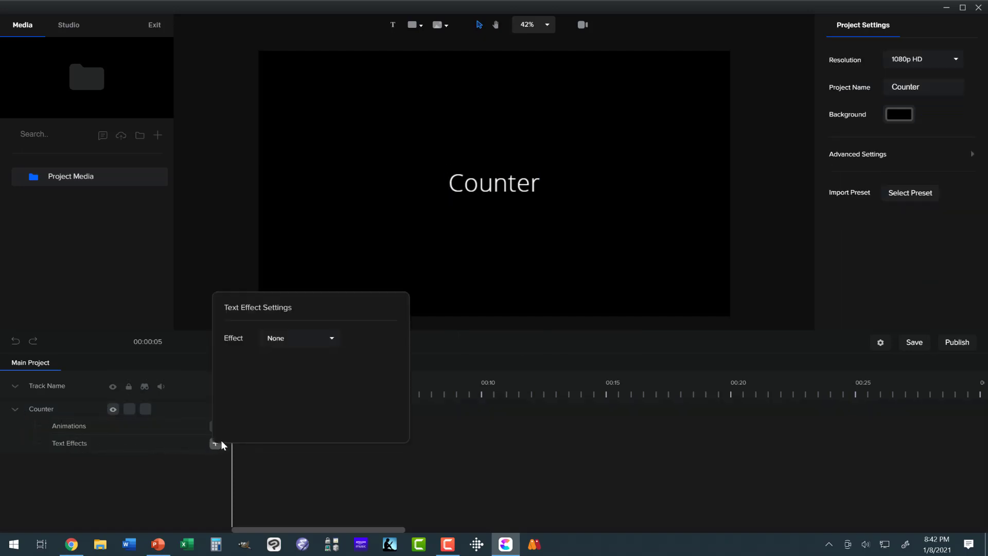
{"action": "left_click", "coordinate": [332, 341]}
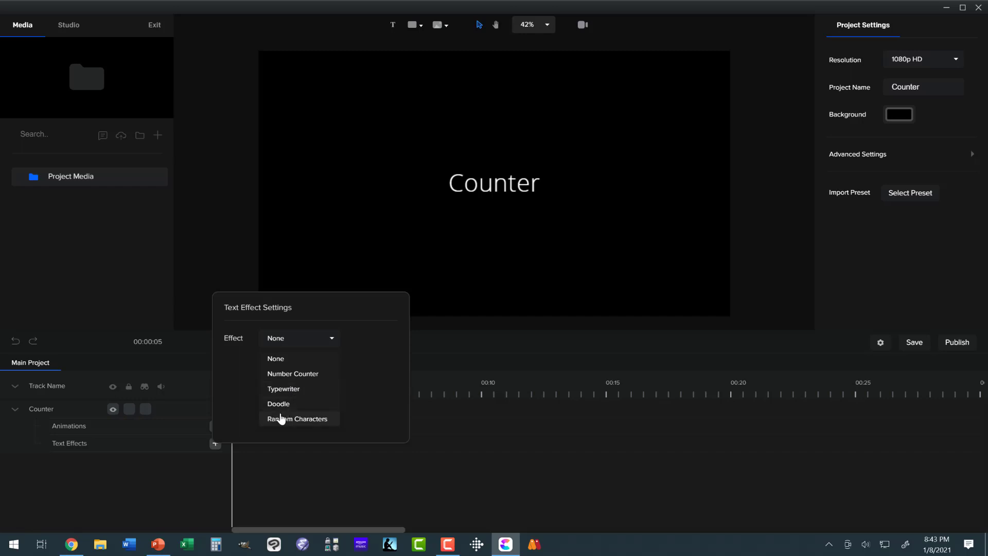
{"action": "left_click", "coordinate": [285, 377]}
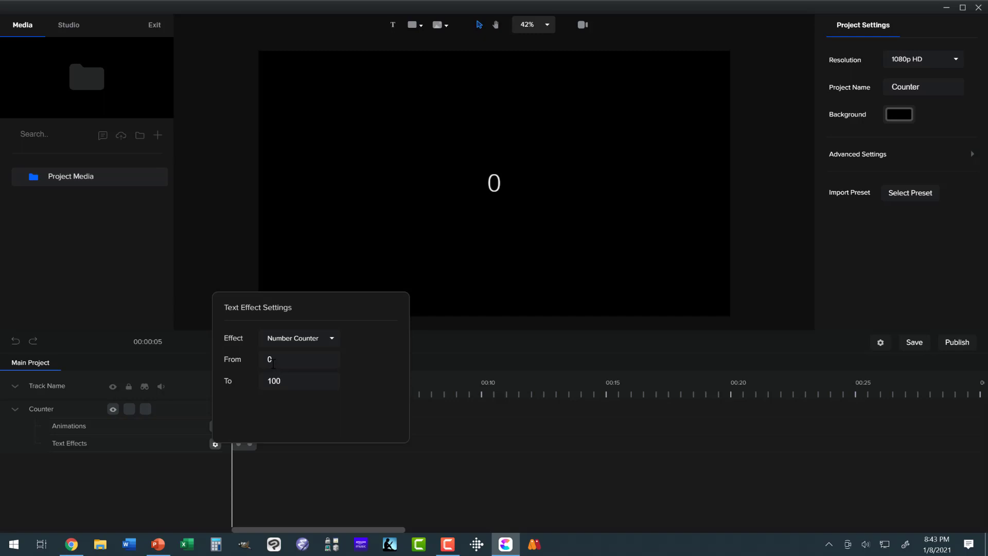
Set the number counter effect to count from 9 to 0.
{"action": "double_click", "coordinate": [273, 360]}
{"action": "type", "text": "0"}
{"action": "double_click", "coordinate": [282, 380]}
{"action": "type", "text": "0"}
{"action": "double_click", "coordinate": [270, 361]}
{"action": "left_click", "coordinate": [296, 452]}
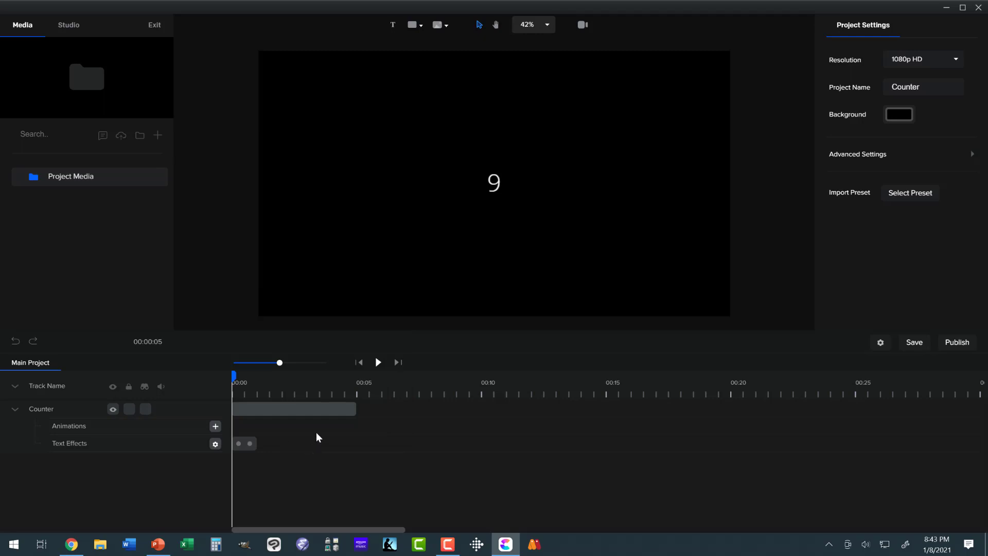
Extend the Counter clip and its Number Counter effect to the 10-second mark.
{"action": "left_click_drag", "start_coordinate": [356, 409], "coordinate": [483, 413]}
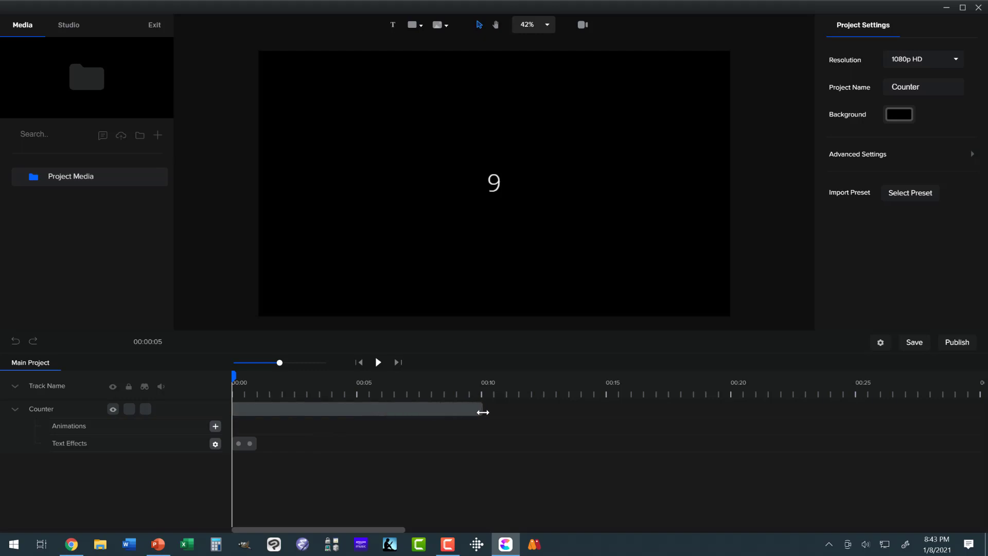
{"action": "left_click", "coordinate": [252, 443]}
{"action": "left_click_drag", "start_coordinate": [253, 445], "coordinate": [477, 450]}
Enlarge the counter digit to a scale of about 281 and centre it on the canvas.
{"action": "left_click", "coordinate": [470, 208]}
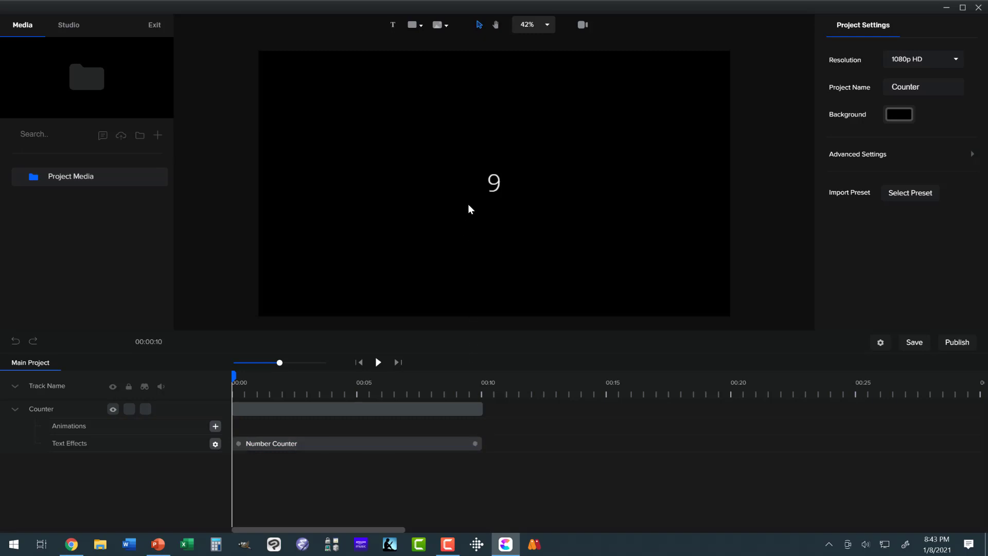
{"action": "left_click", "coordinate": [493, 192]}
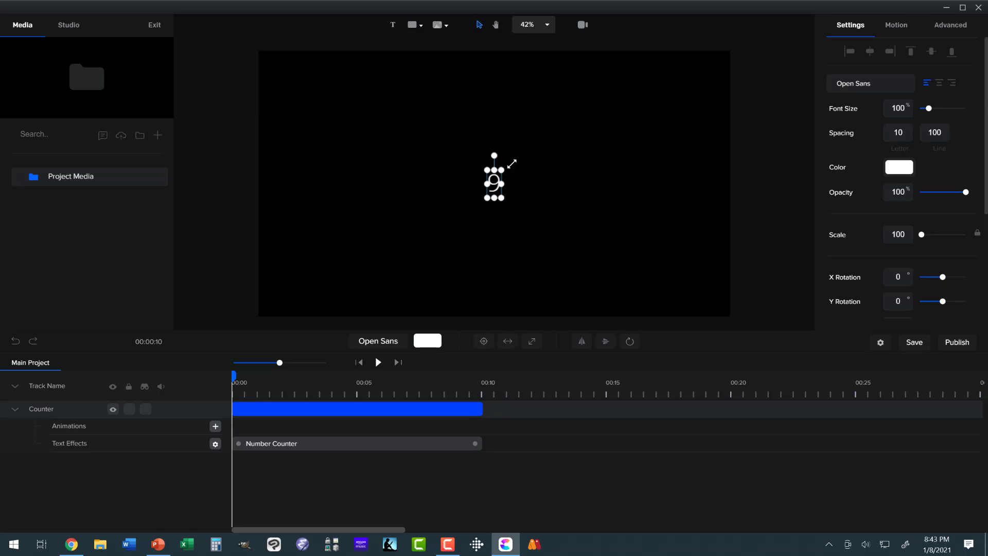
{"action": "mouse_move", "coordinate": [512, 164]}
{"action": "left_mouse_down"}
{"action": "mouse_move", "coordinate": [547, 135]}
{"action": "mouse_move", "coordinate": [502, 156]}
{"action": "mouse_move", "coordinate": [502, 178]}
{"action": "left_mouse_up"}
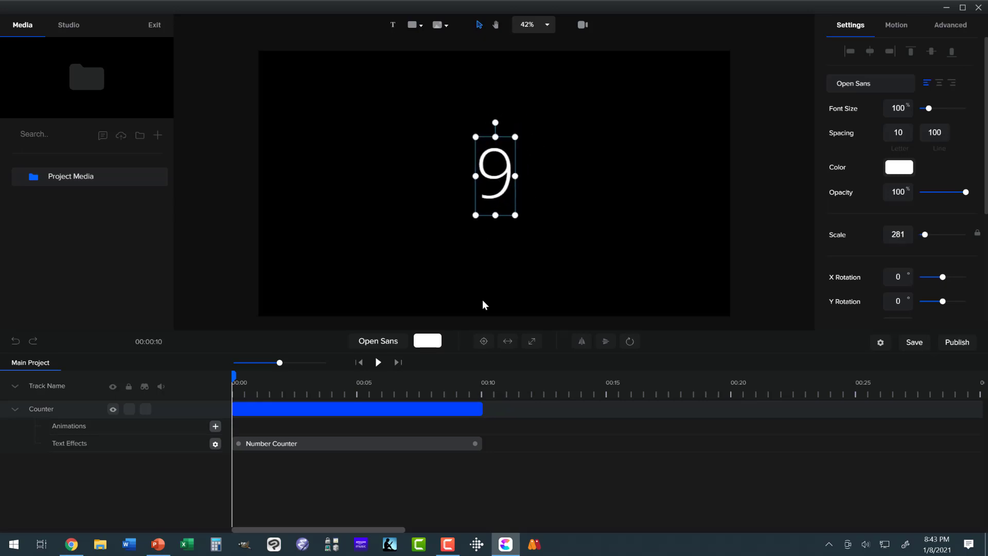
{"action": "left_click", "coordinate": [483, 342]}
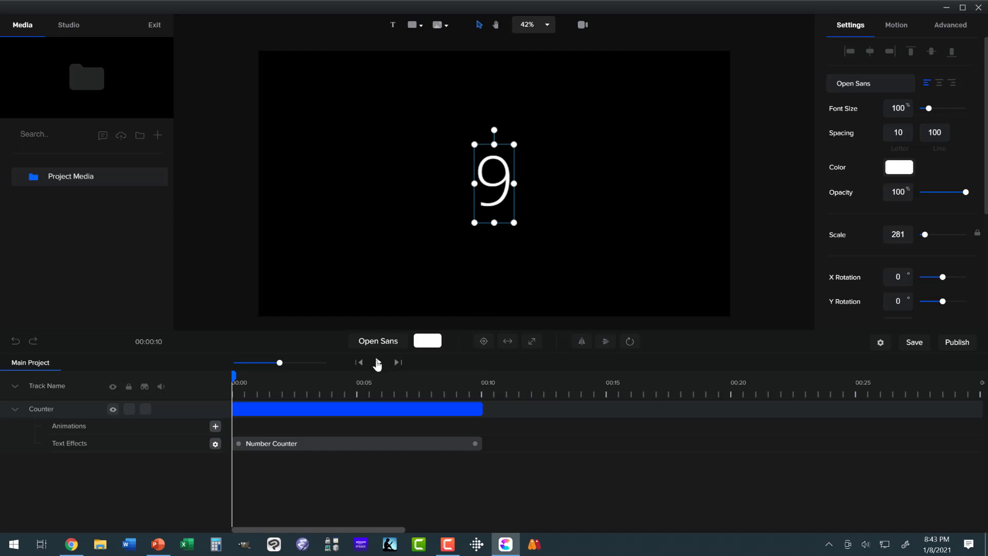
Play the countdown preview and check the Number Counter effect's start and end values.
{"action": "left_click", "coordinate": [378, 363]}
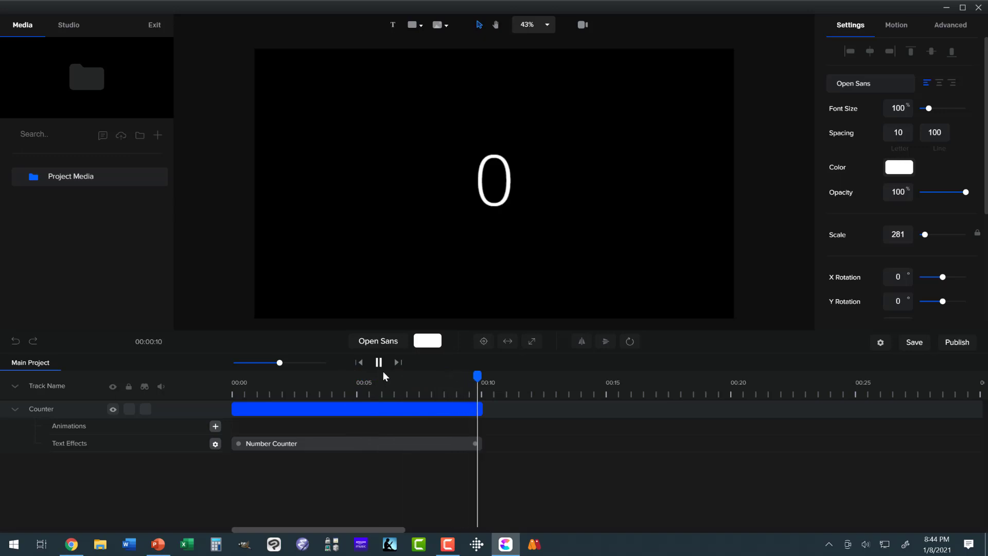
{"action": "left_click", "coordinate": [215, 446]}
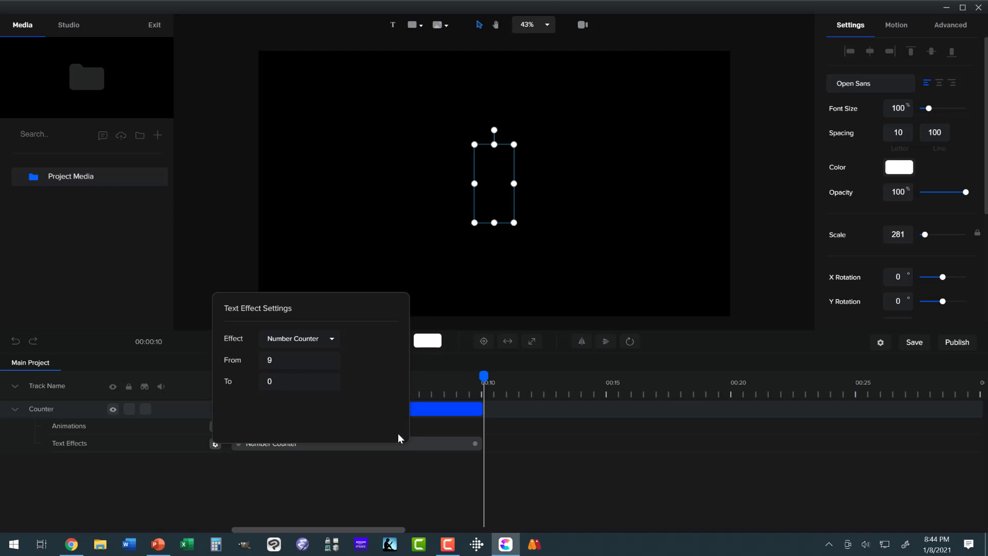
{"action": "left_click", "coordinate": [502, 430]}
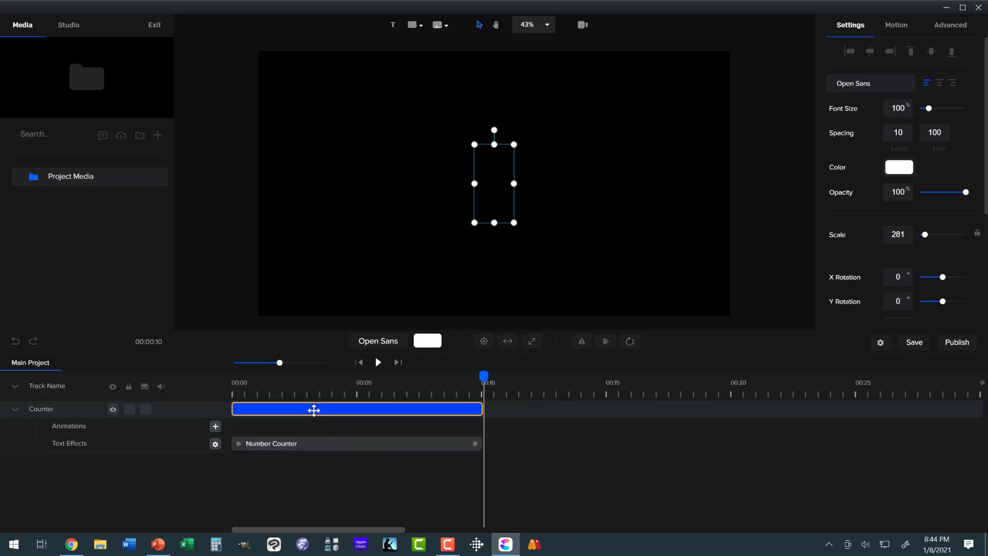
Delete the Counter clip from the timeline.
{"action": "left_click", "coordinate": [314, 410]}
{"action": "right_click", "coordinate": [314, 411]}
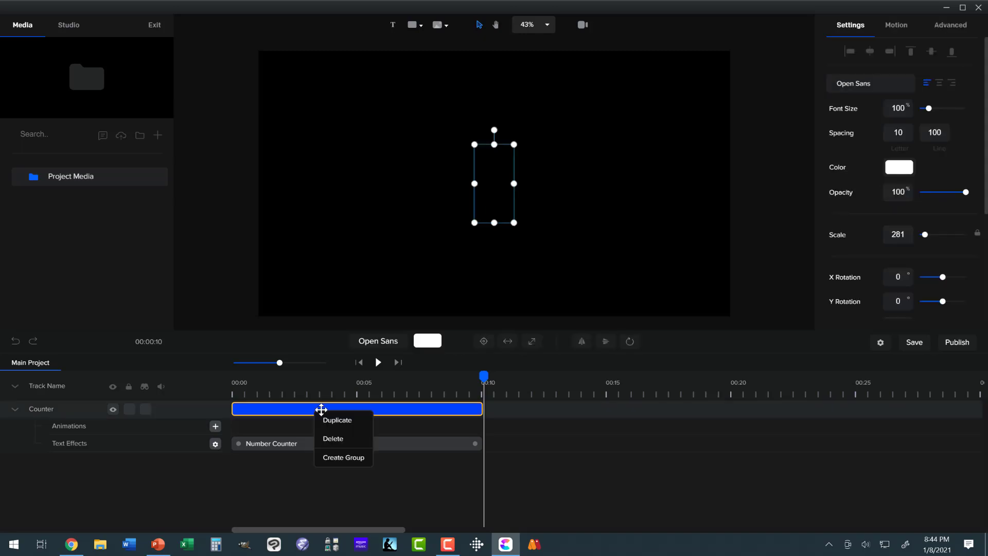
{"action": "left_click", "coordinate": [331, 439]}
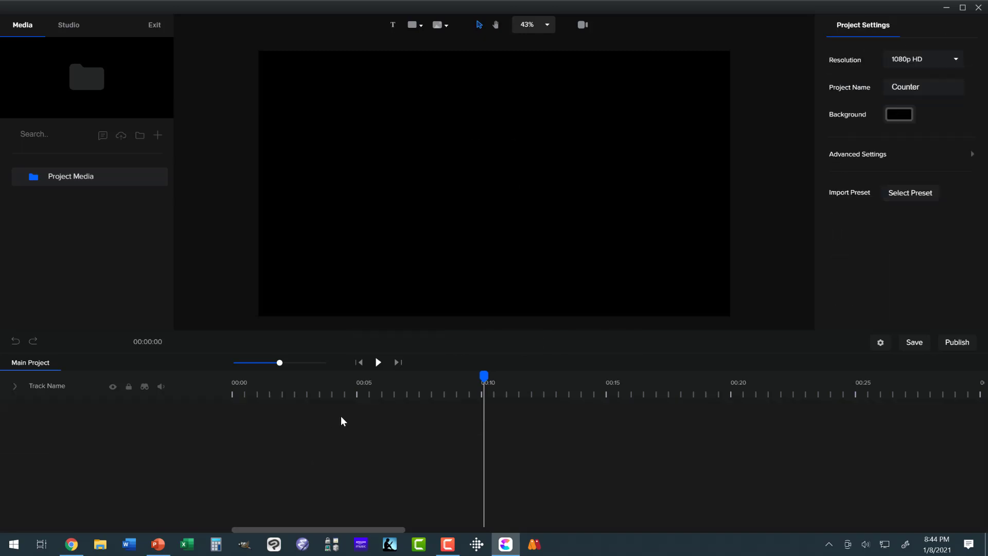
Add a new text element at the start of the timeline and change its wording to "0".
{"action": "left_click_drag", "start_coordinate": [481, 379], "coordinate": [229, 399]}
{"action": "left_click", "coordinate": [393, 28]}
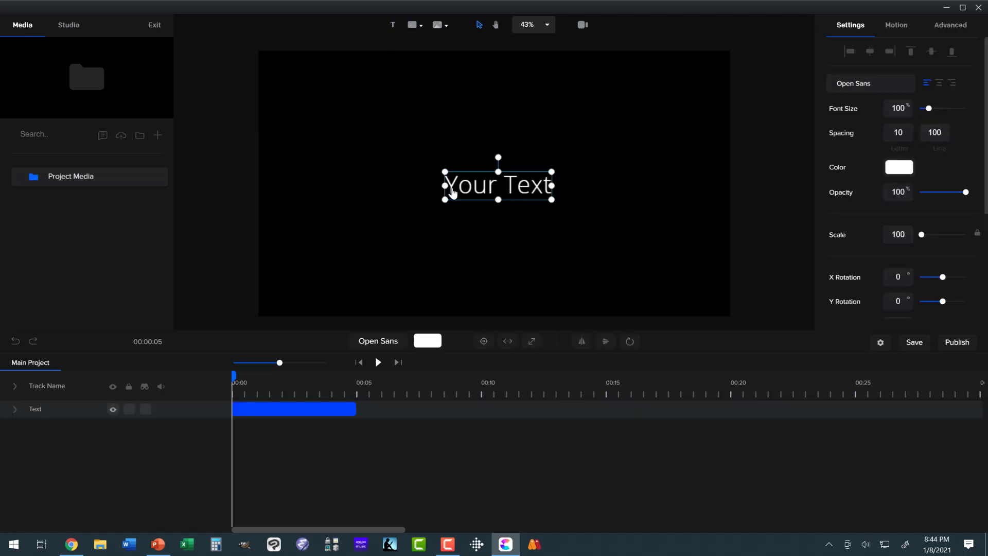
{"action": "double_click", "coordinate": [452, 193]}
{"action": "left_click_drag", "start_coordinate": [445, 188], "coordinate": [551, 185]}
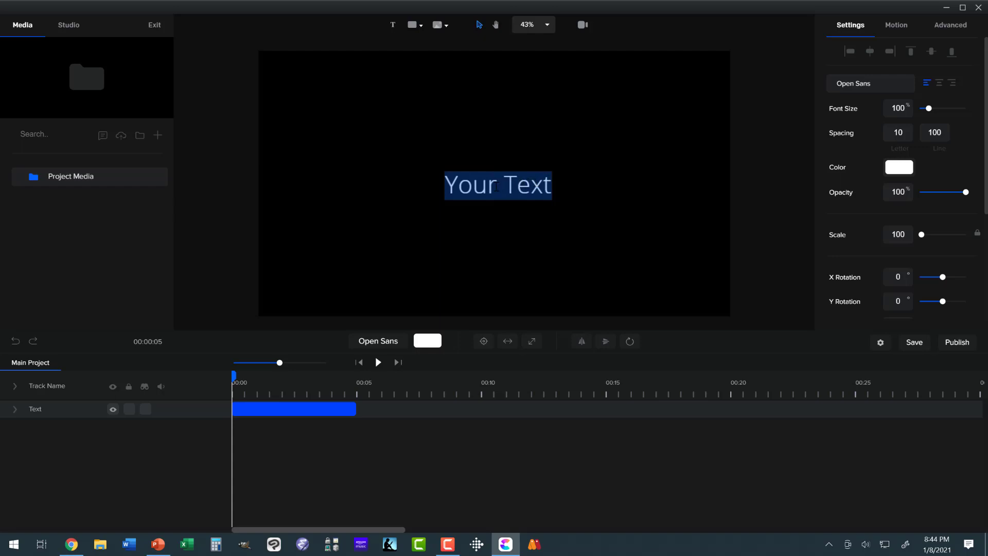
{"action": "type", "text": "0"}
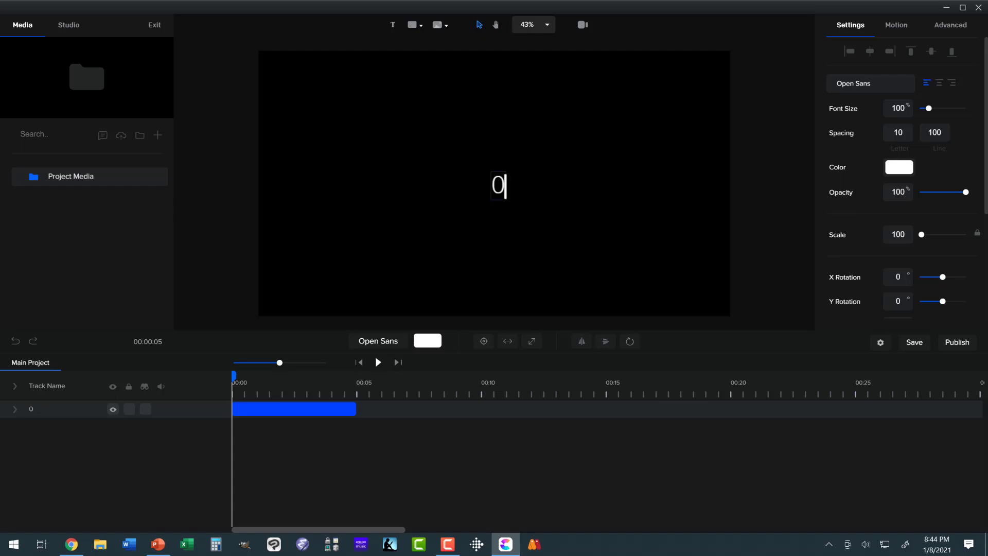
Enlarge the 0 text to a scale of about 285 and centre it on the canvas.
{"action": "left_click", "coordinate": [497, 186]}
{"action": "left_click", "coordinate": [497, 188]}
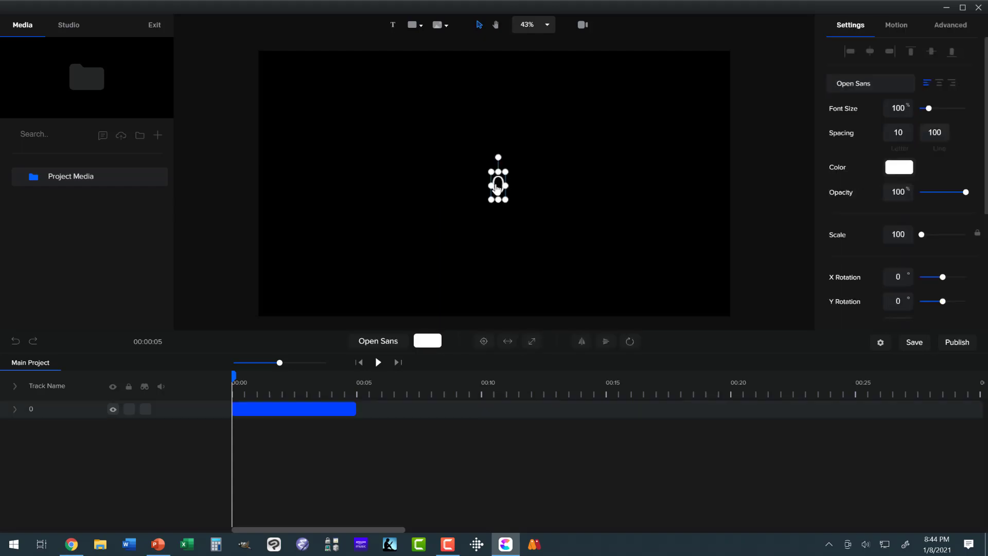
{"action": "left_click_drag", "start_coordinate": [505, 172], "coordinate": [553, 146]}
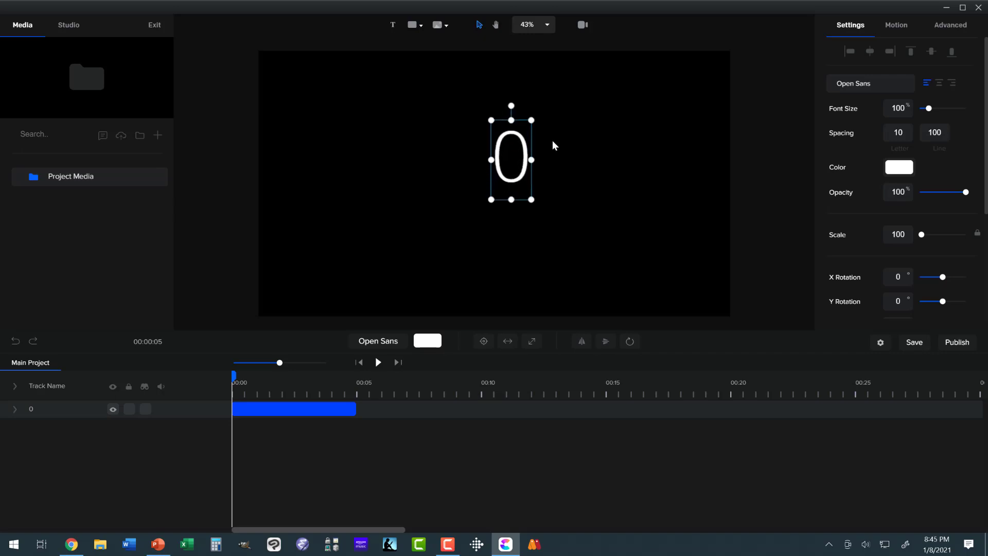
{"action": "left_click", "coordinate": [483, 341]}
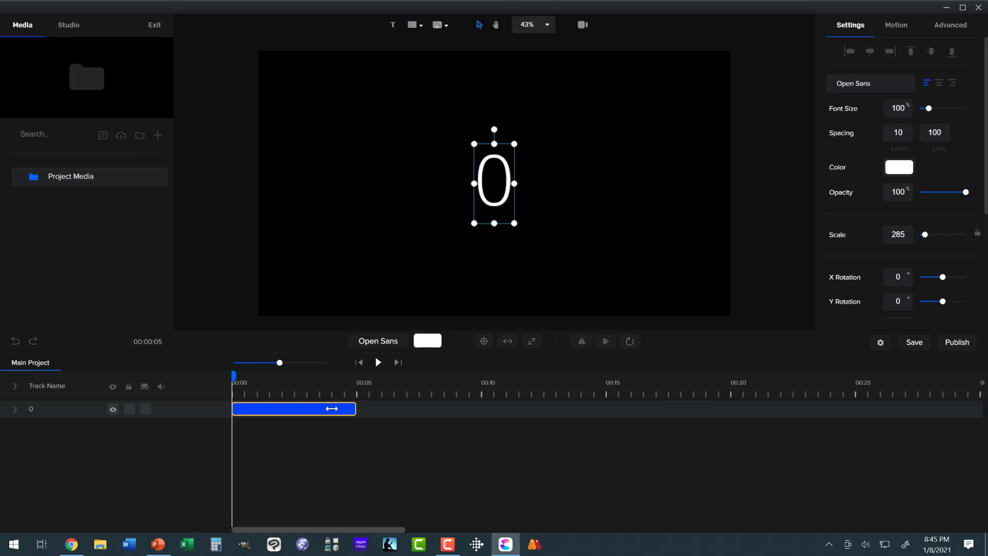
Shorten the 0 clip to about one second and place a duplicate of it directly after the original.
{"action": "left_click_drag", "start_coordinate": [332, 409], "coordinate": [259, 403]}
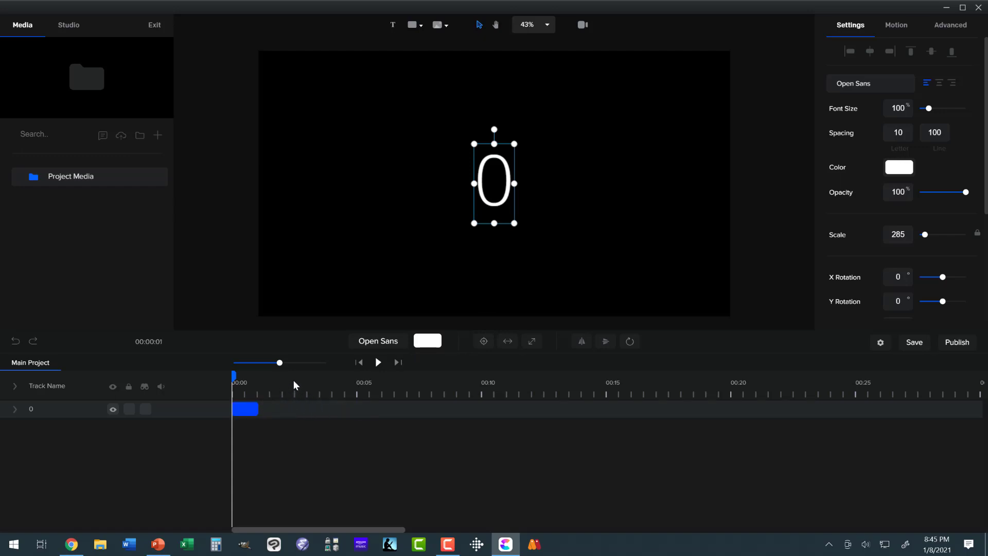
{"action": "right_click", "coordinate": [245, 407]}
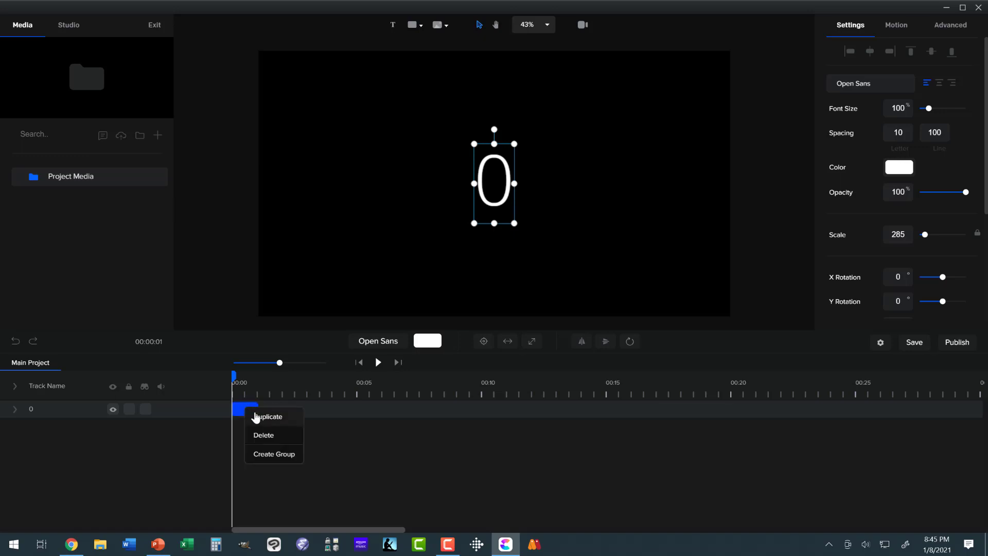
{"action": "left_click", "coordinate": [258, 417]}
{"action": "left_click_drag", "start_coordinate": [249, 408], "coordinate": [276, 408]}
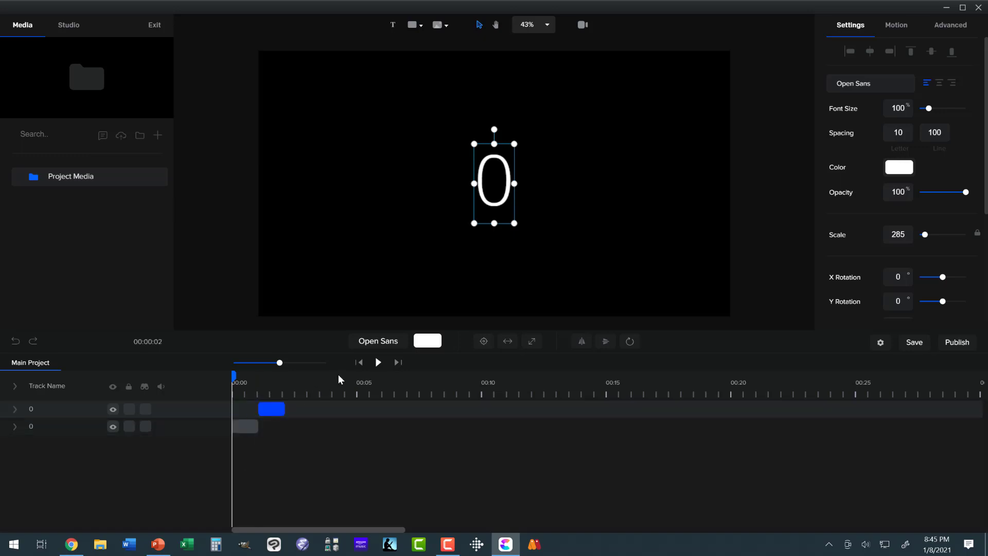
Lock the track of the original 0 clip that starts at 00:00.
{"action": "left_click", "coordinate": [480, 201]}
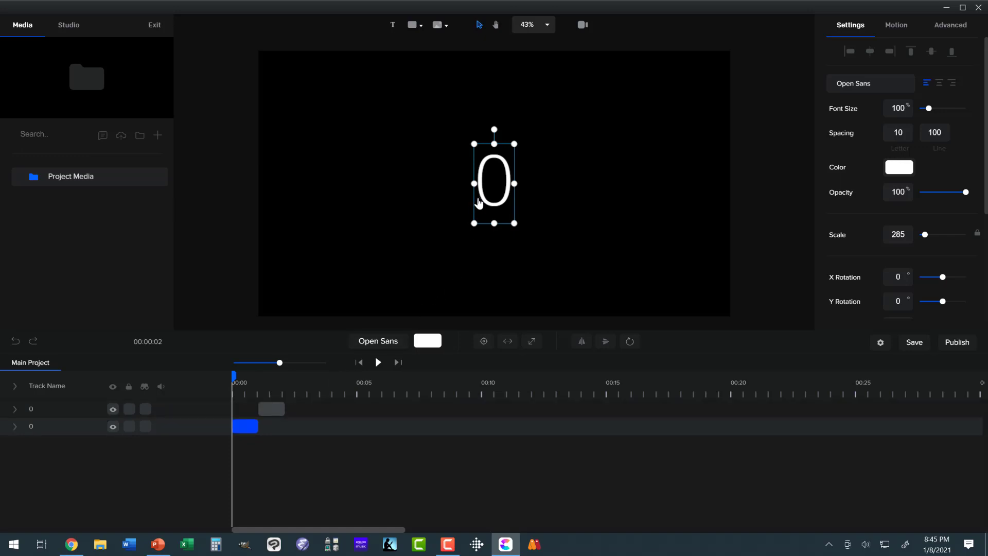
{"action": "left_click", "coordinate": [480, 200]}
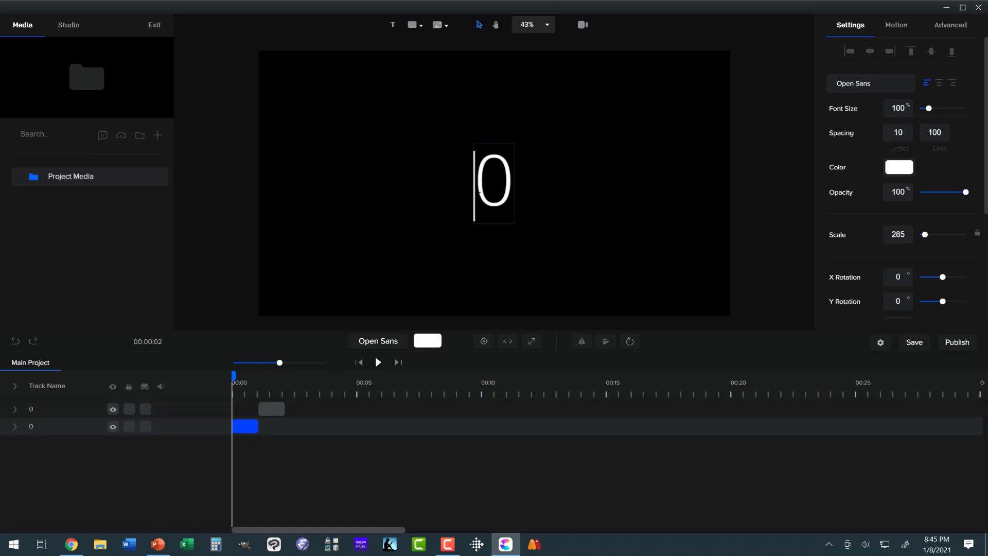
{"action": "left_click", "coordinate": [130, 426]}
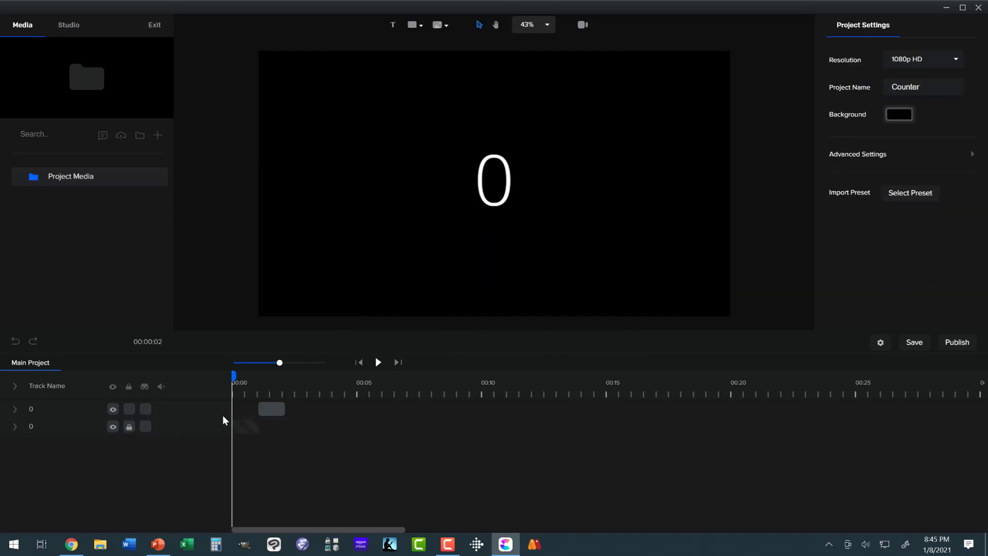
Change the wording of the second 0 clip, which starts at about one second, to "1".
{"action": "left_click", "coordinate": [272, 409]}
{"action": "left_click", "coordinate": [482, 202]}
{"action": "left_click_drag", "start_coordinate": [234, 376], "coordinate": [270, 377]}
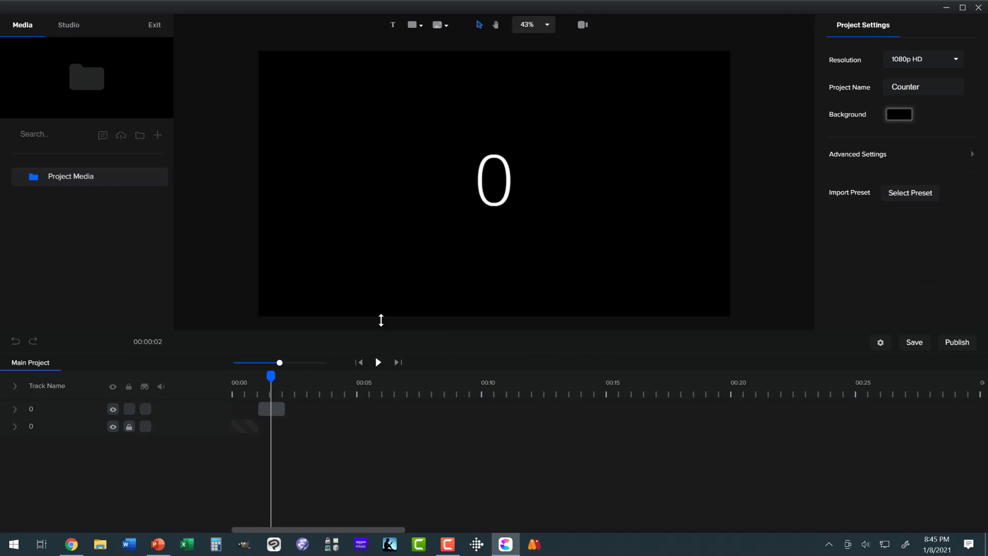
{"action": "left_click", "coordinate": [482, 202]}
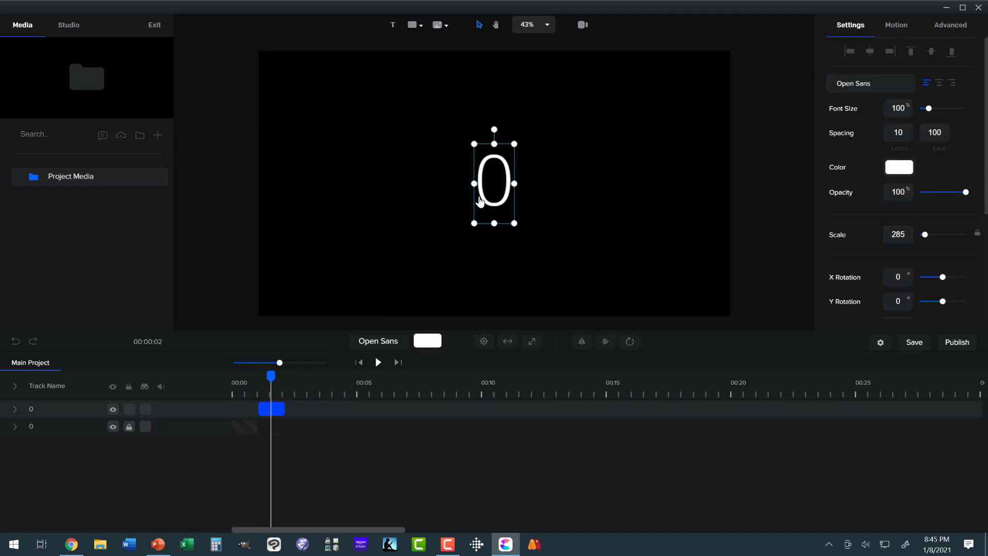
{"action": "left_click", "coordinate": [480, 201]}
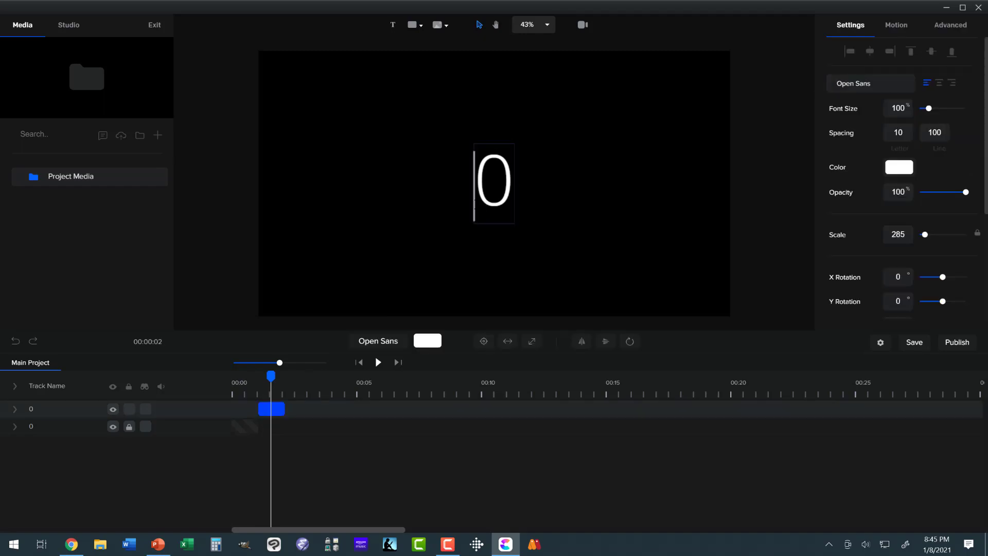
{"action": "key", "text": "Delete"}
{"action": "type", "text": "1"}
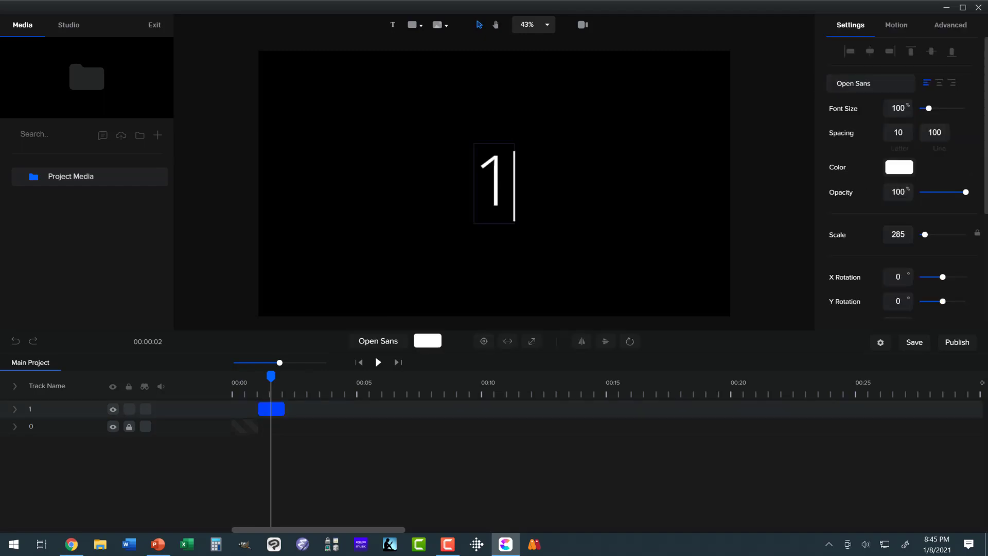
Duplicate the 1 clip and place the copy directly after it on the timeline.
{"action": "right_click", "coordinate": [274, 410]}
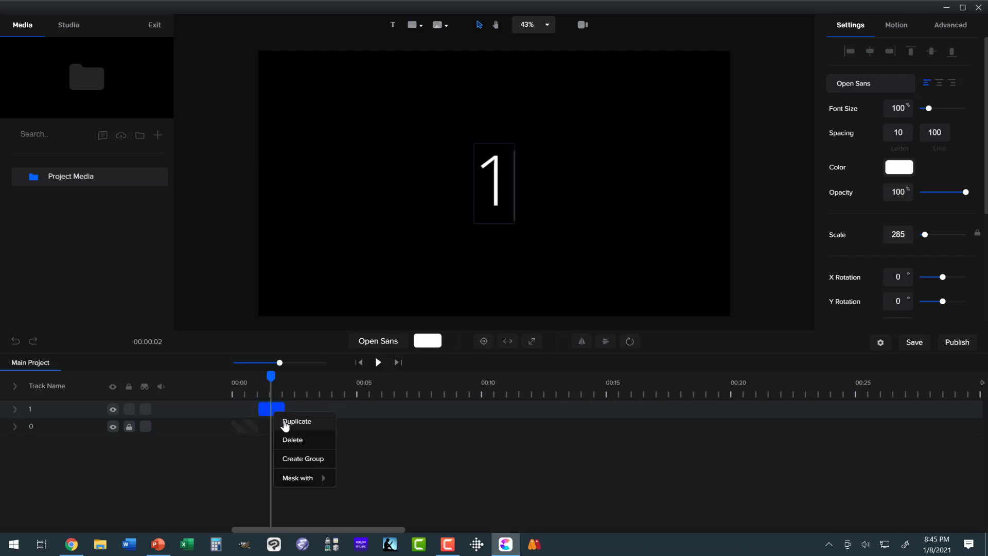
{"action": "left_click", "coordinate": [281, 419]}
{"action": "left_click_drag", "start_coordinate": [278, 412], "coordinate": [302, 414]}
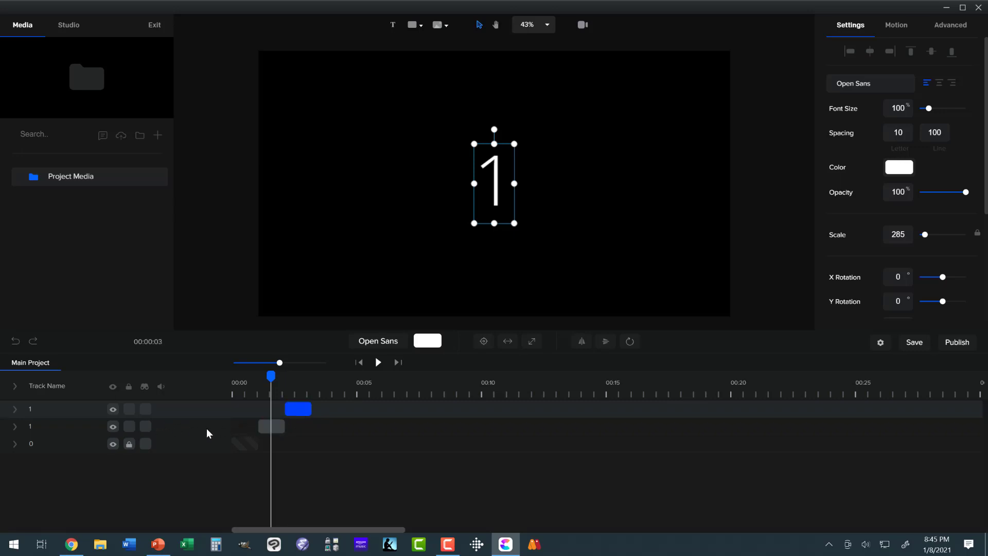
Change the wording of the last 1 clip, which starts at about two seconds, to "2".
{"action": "left_click_drag", "start_coordinate": [288, 380], "coordinate": [301, 370]}
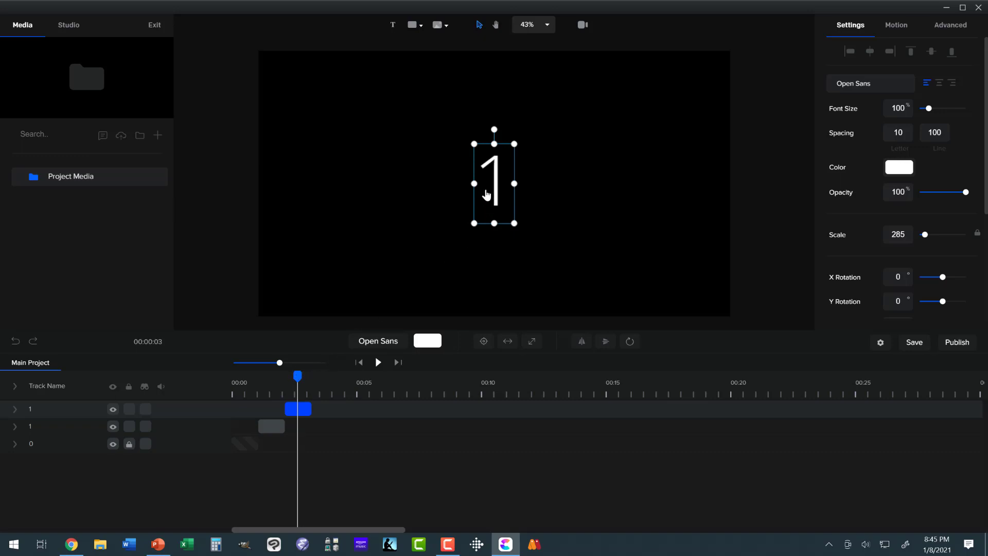
{"action": "double_click", "coordinate": [486, 194]}
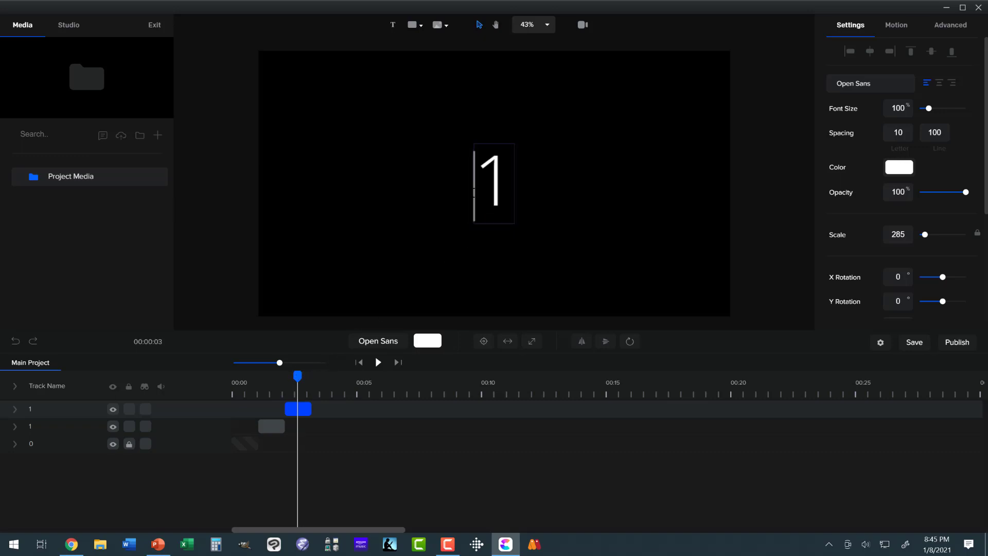
{"action": "key", "text": "Delete"}
{"action": "type", "text": "3"}
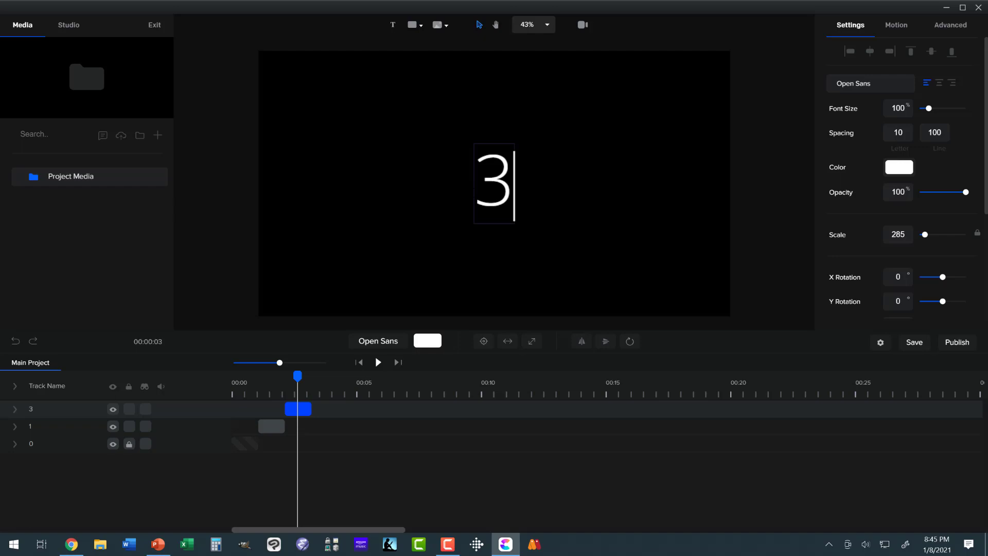
{"action": "type", "text": "2"}
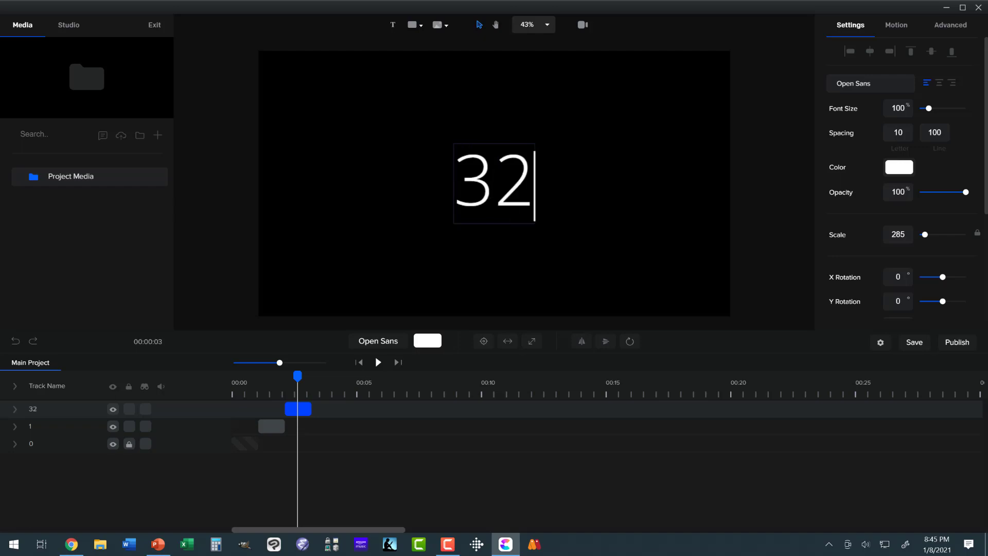
{"action": "key", "text": "BackSpace"}
{"action": "key", "text": "BackSpace"}
{"action": "type", "text": "2"}
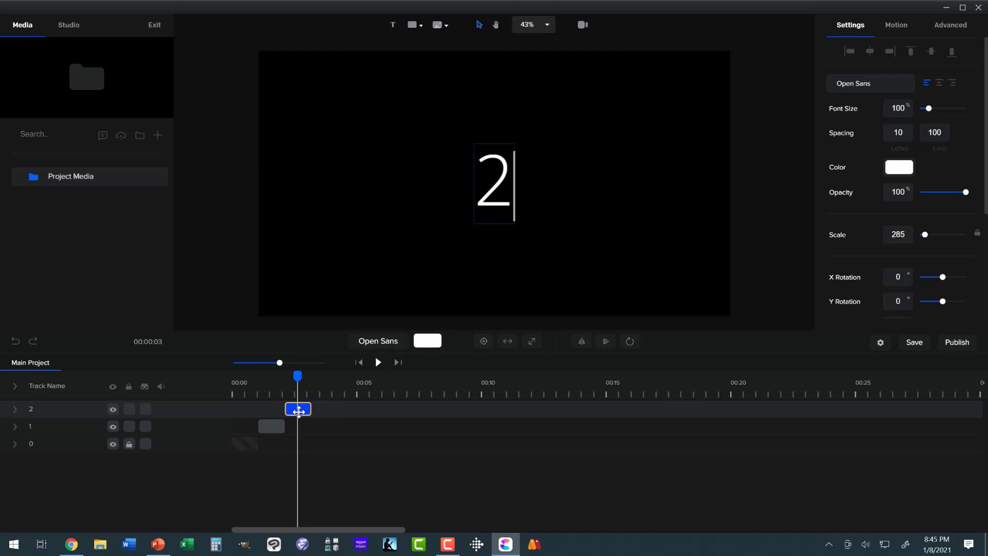
Duplicate the 2 clip and place the copy directly after it on the timeline.
{"action": "right_click", "coordinate": [304, 410]}
{"action": "left_click", "coordinate": [320, 423]}
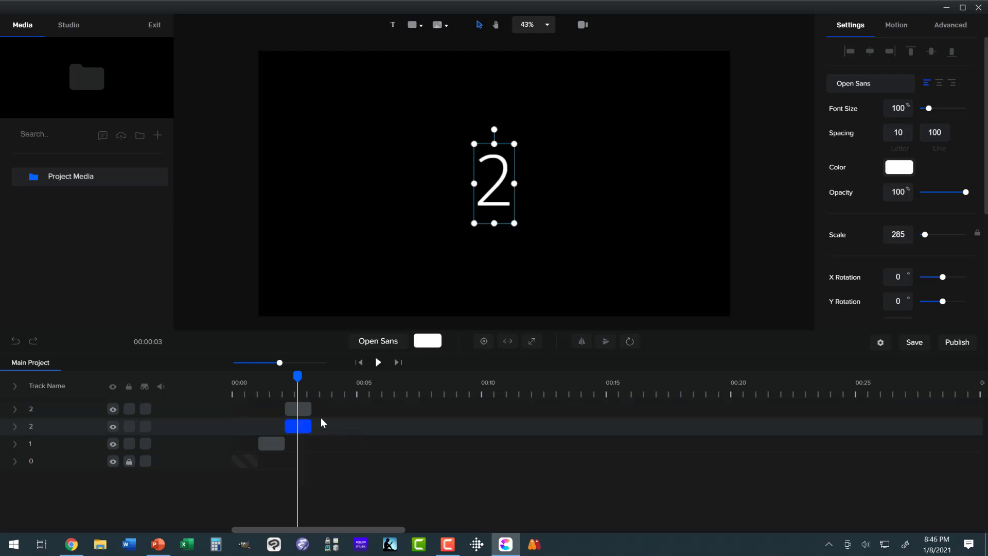
{"action": "left_click_drag", "start_coordinate": [303, 410], "coordinate": [324, 411]}
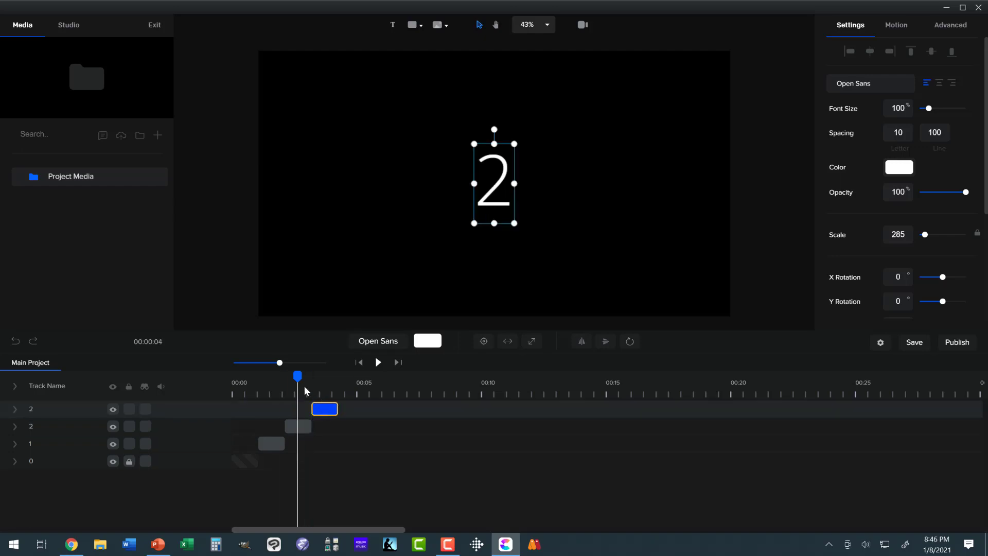
Change the wording of the last 2 clip to "3" and play the counter from the start.
{"action": "left_click_drag", "start_coordinate": [296, 377], "coordinate": [325, 378]}
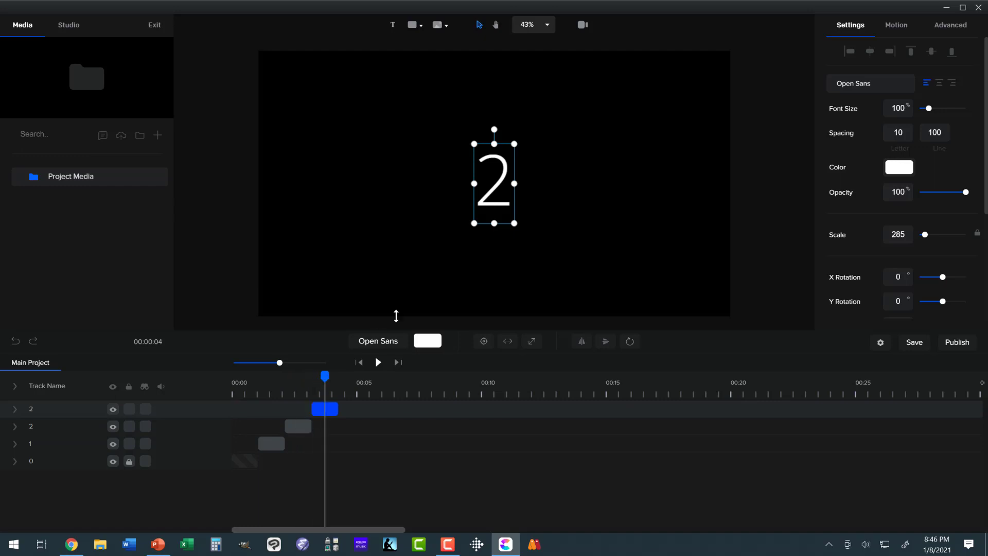
{"action": "double_click", "coordinate": [481, 198]}
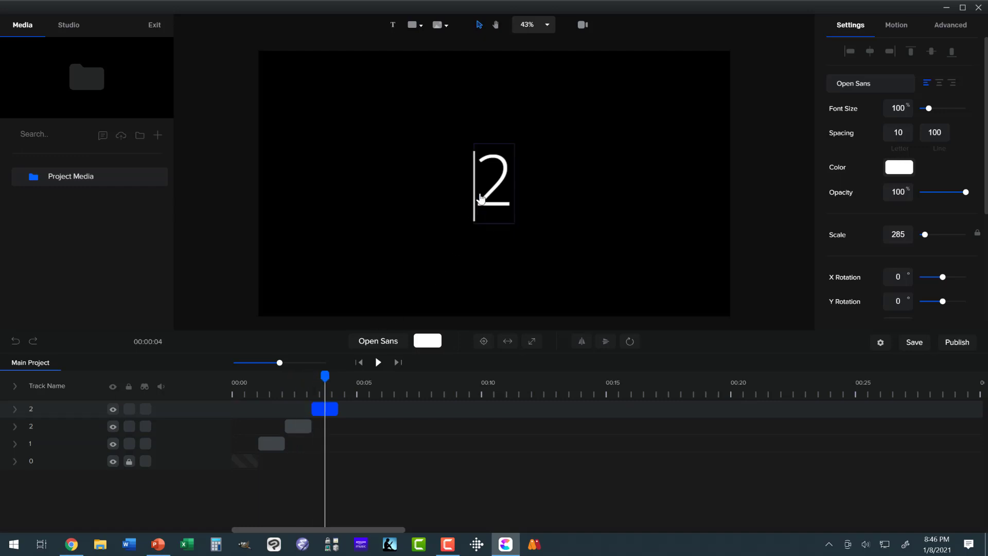
{"action": "key", "text": "Delete"}
{"action": "type", "text": "3"}
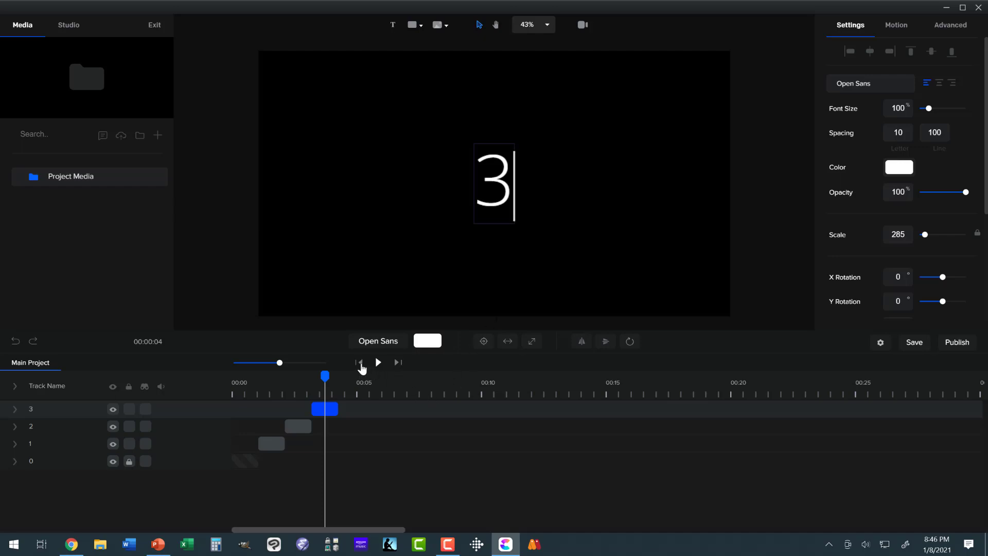
{"action": "left_click", "coordinate": [360, 364]}
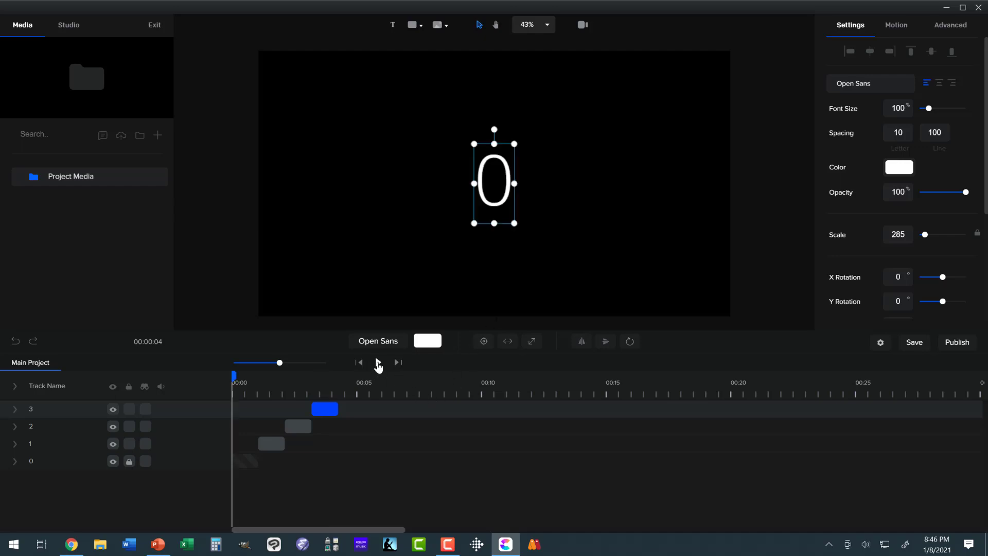
{"action": "left_click", "coordinate": [378, 363]}
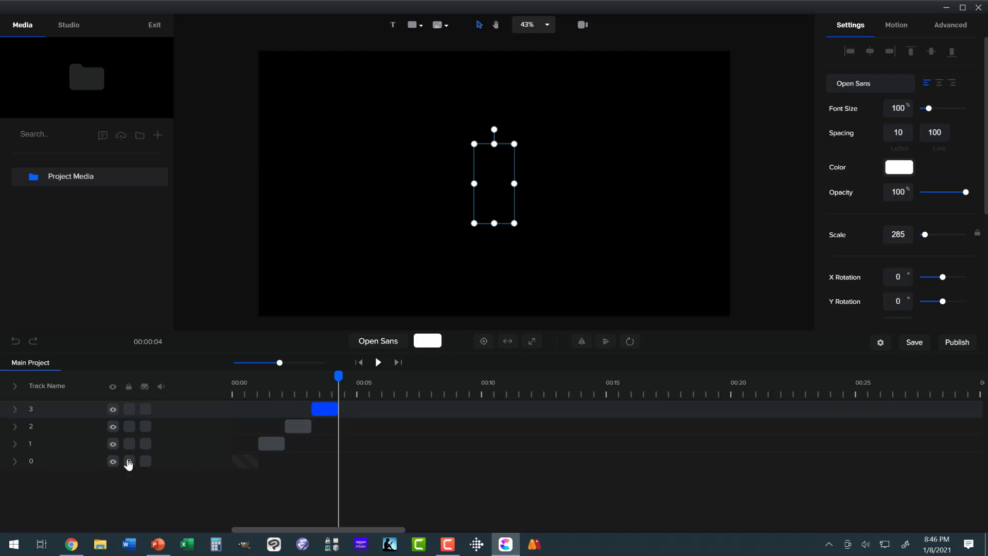
Unlock the 0 track and combine the 0, 1, 2 and 3 clips into one group.
{"action": "left_click", "coordinate": [129, 462]}
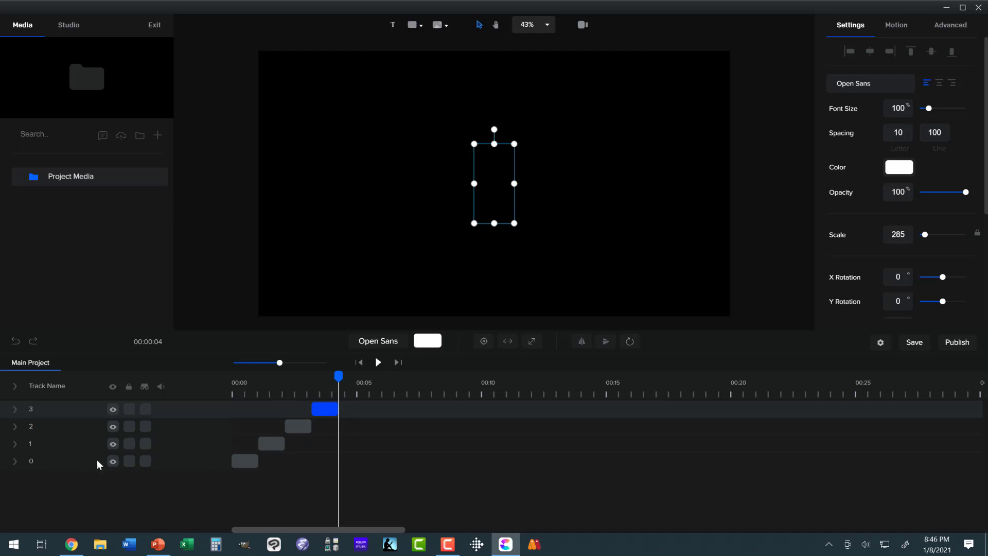
{"action": "left_click", "coordinate": [43, 464], "text": "ctrl"}
{"action": "left_click", "coordinate": [45, 444], "text": "ctrl"}
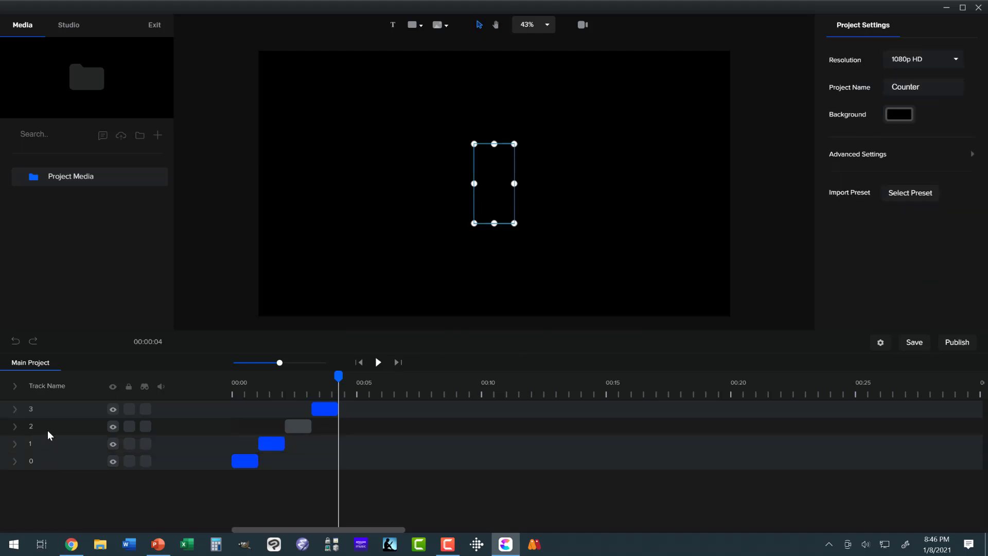
{"action": "left_click", "coordinate": [48, 422], "text": "ctrl"}
{"action": "left_click", "coordinate": [50, 412]}
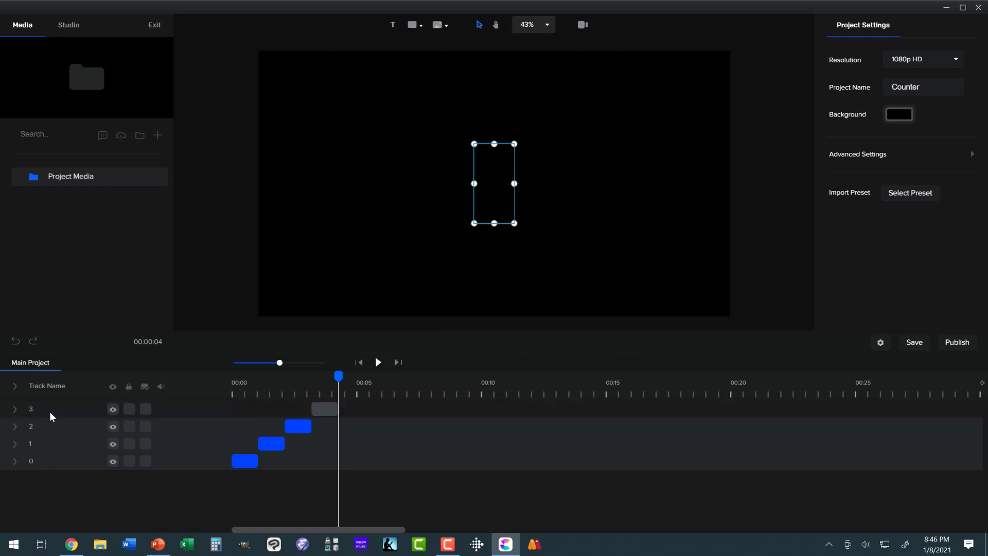
{"action": "left_click", "coordinate": [49, 412]}
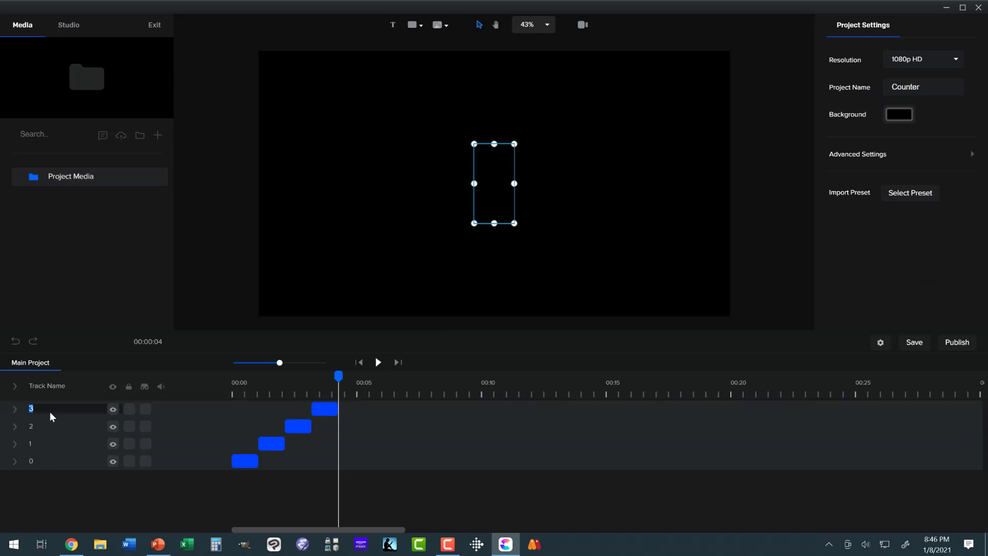
{"action": "left_click", "coordinate": [239, 459]}
{"action": "right_click", "coordinate": [238, 459]}
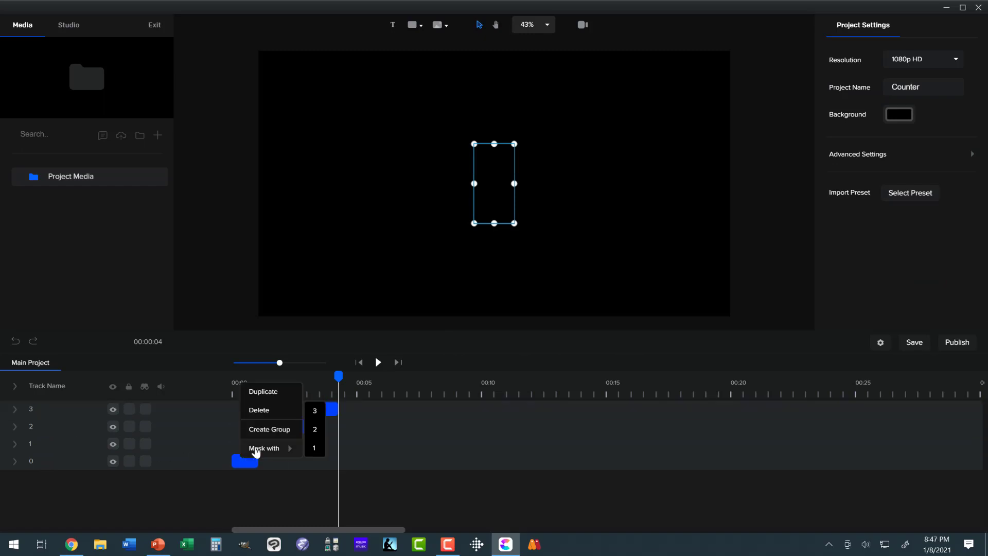
{"action": "left_click", "coordinate": [261, 431]}
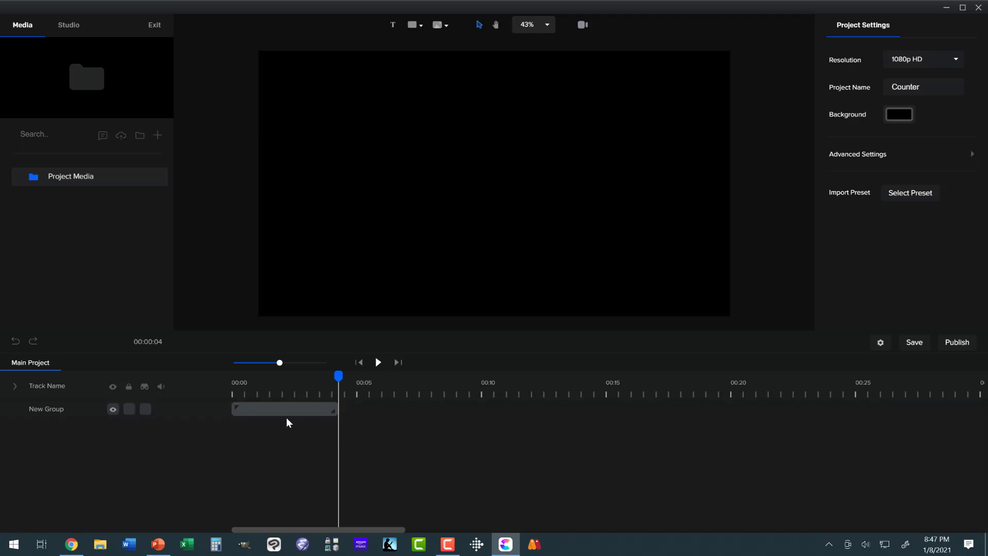
Duplicate the group of number clips and place the copy directly after the original on the timeline.
{"action": "left_click", "coordinate": [295, 407]}
{"action": "left_click", "coordinate": [295, 407]}
{"action": "right_click", "coordinate": [295, 407]}
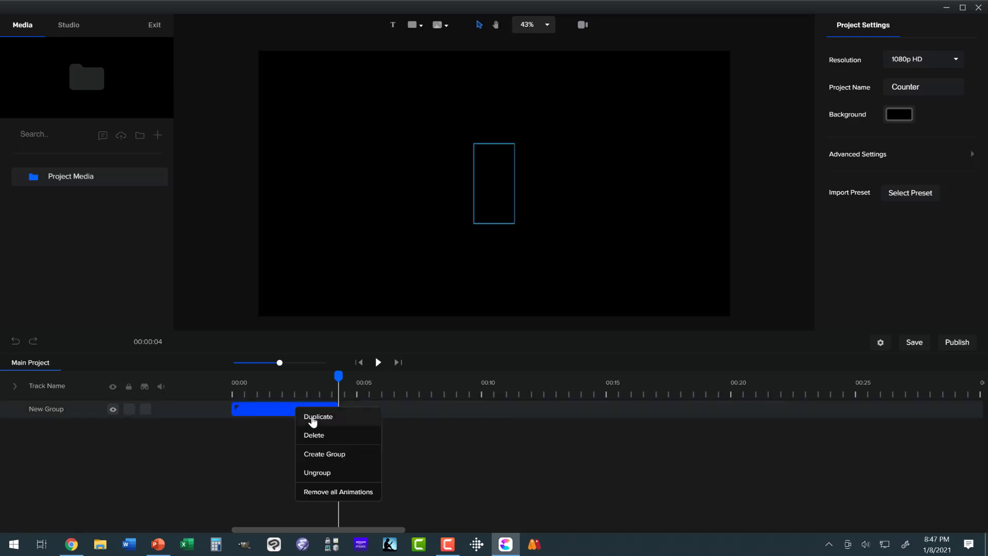
{"action": "left_click", "coordinate": [312, 415]}
{"action": "left_click_drag", "start_coordinate": [311, 408], "coordinate": [403, 410]}
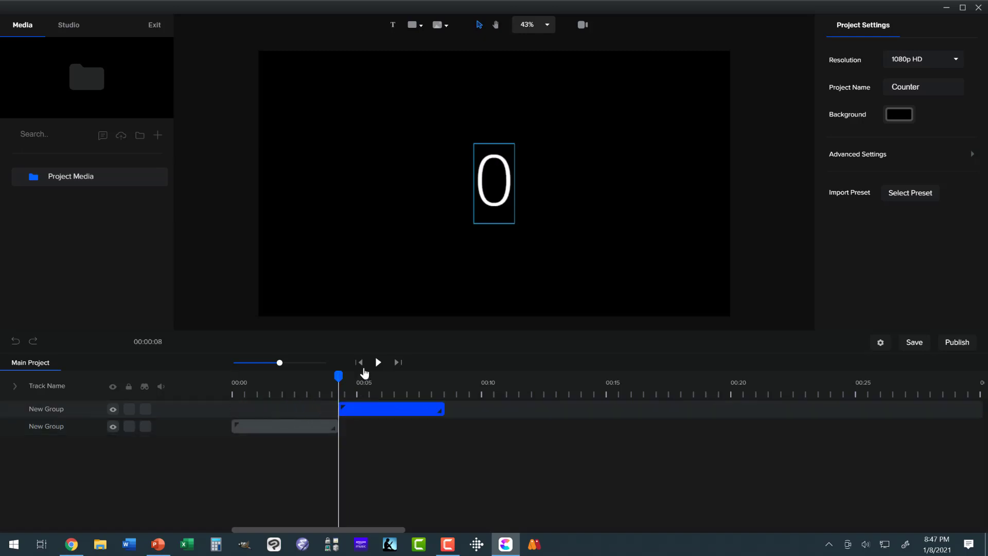
Play the two counter groups from the start of the timeline and stop during the second group.
{"action": "left_click", "coordinate": [360, 363]}
{"action": "left_click", "coordinate": [378, 363]}
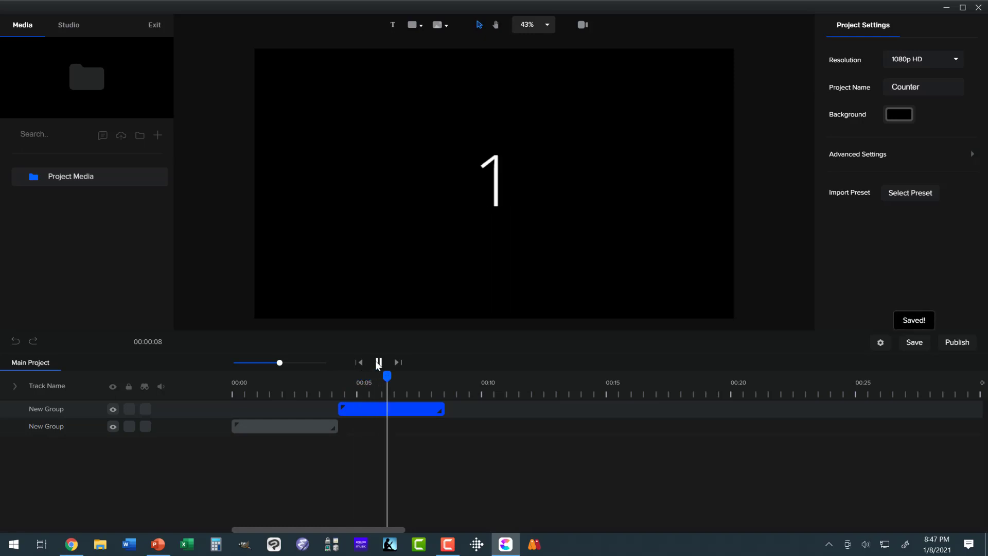
{"action": "left_click", "coordinate": [378, 363]}
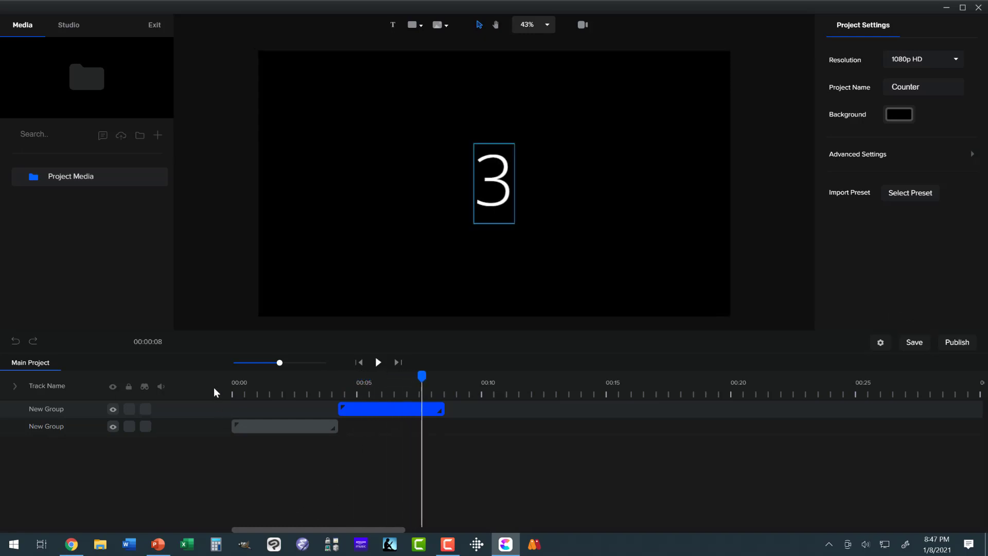
Save the Counter project and exit to the home screen.
{"action": "left_click", "coordinate": [907, 345]}
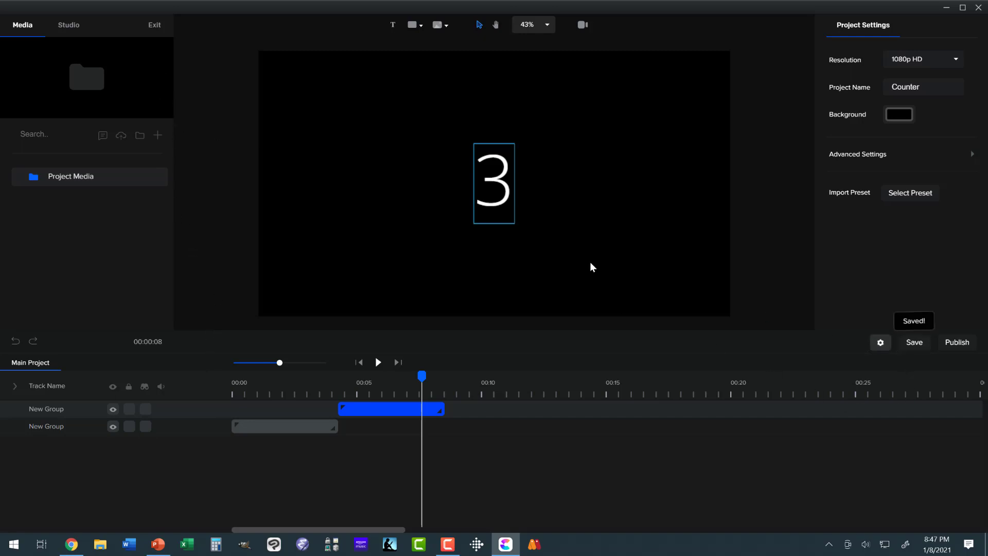
{"action": "left_click", "coordinate": [153, 25]}
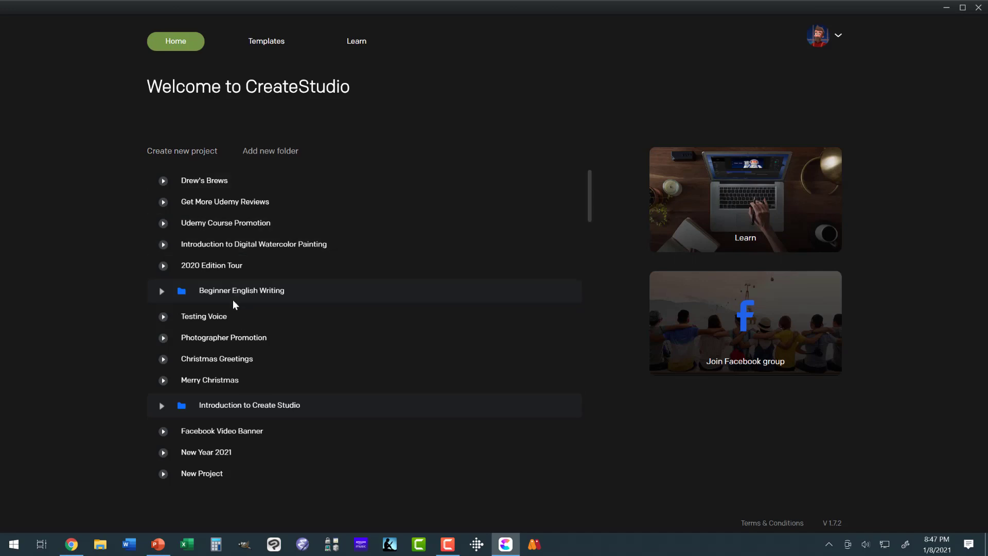
Look through the project list for the Digital Counter project and open it.
{"action": "scroll", "coordinate": [242, 320], "scroll_direction": "down", "scroll_amount": 8}
{"action": "scroll", "coordinate": [243, 360], "scroll_direction": "down", "scroll_amount": 15}
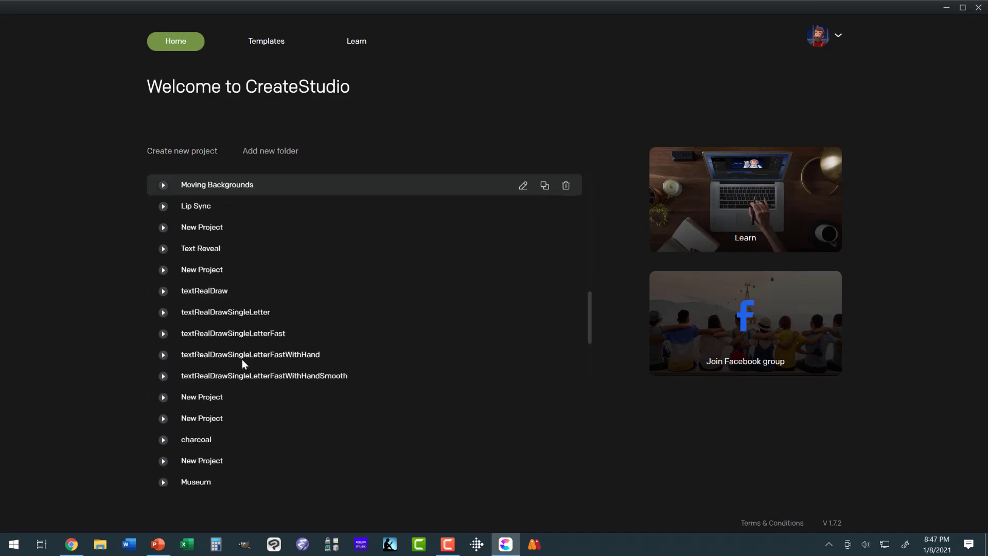
{"action": "scroll", "coordinate": [243, 356], "scroll_direction": "down", "scroll_amount": 4}
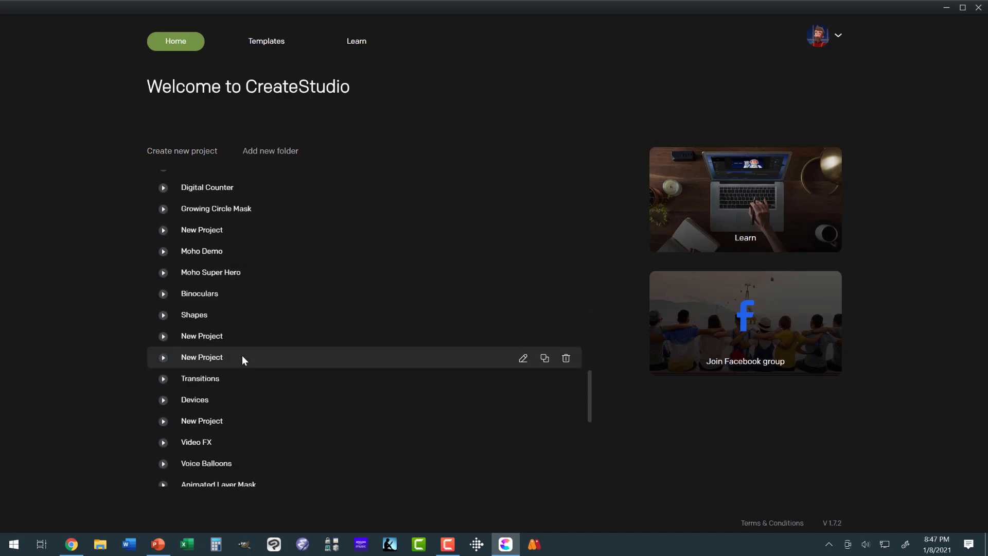
{"action": "scroll", "coordinate": [239, 357], "scroll_direction": "down", "scroll_amount": 8}
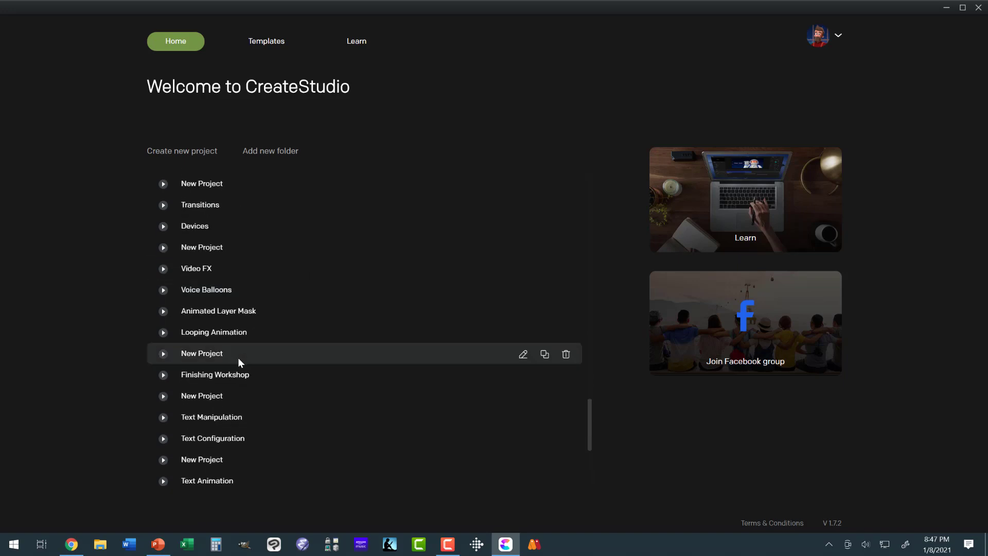
{"action": "scroll", "coordinate": [238, 358], "scroll_direction": "down", "scroll_amount": 8}
{"action": "scroll", "coordinate": [237, 361], "scroll_direction": "down", "scroll_amount": 2}
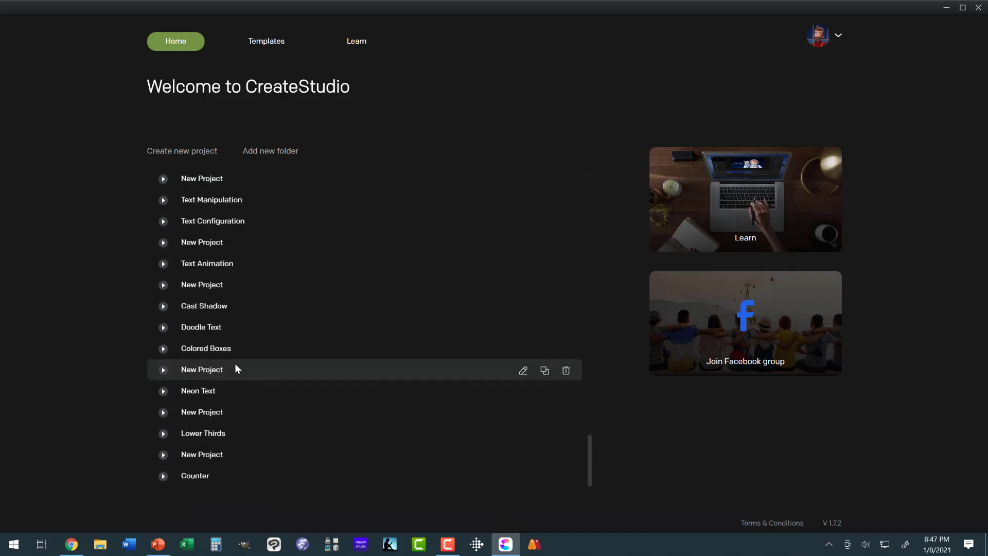
{"action": "scroll", "coordinate": [235, 363], "scroll_direction": "up", "scroll_amount": 3}
{"action": "scroll", "coordinate": [235, 365], "scroll_direction": "down", "scroll_amount": 3}
{"action": "scroll", "coordinate": [235, 367], "scroll_direction": "up", "scroll_amount": 8}
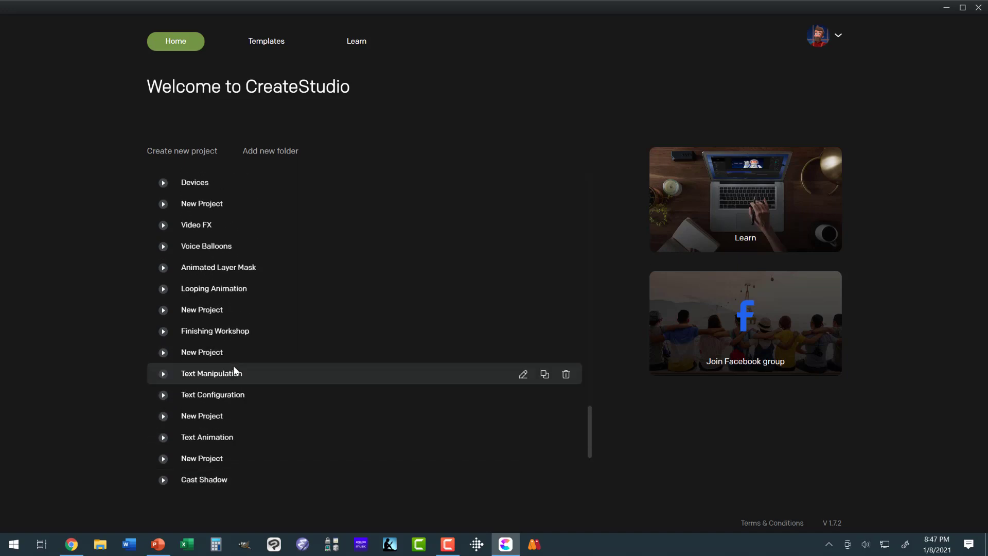
{"action": "scroll", "coordinate": [233, 365], "scroll_direction": "up", "scroll_amount": 12}
{"action": "scroll", "coordinate": [215, 355], "scroll_direction": "down", "scroll_amount": 1}
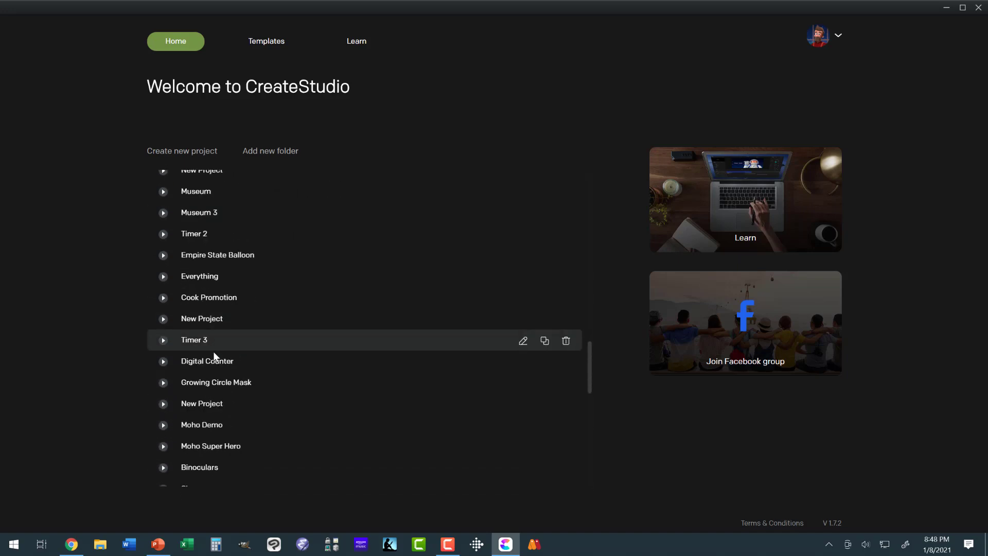
{"action": "left_click", "coordinate": [212, 363]}
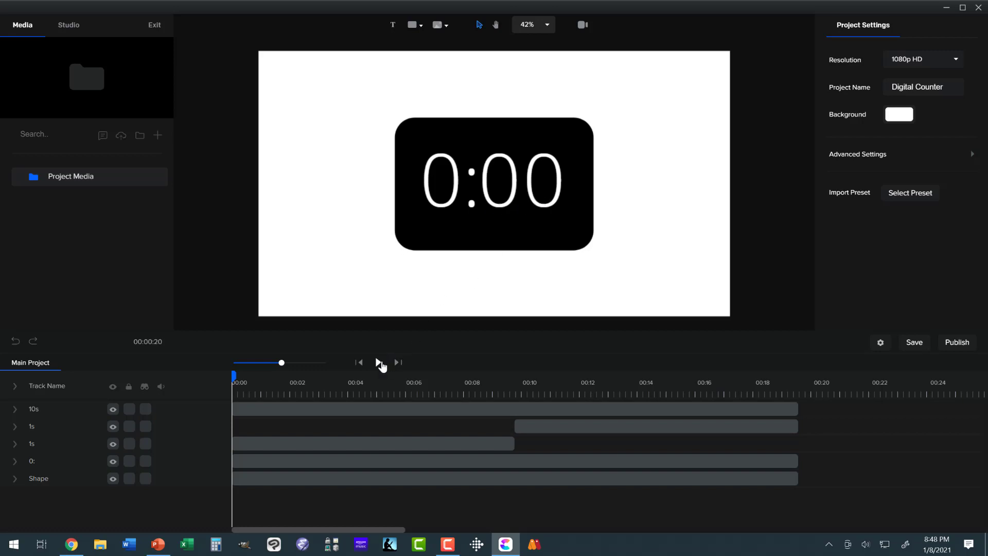
Play the Digital Counter project from the start, pause it after the 0:13 count, and exit to the home screen.
{"action": "left_click", "coordinate": [378, 363]}
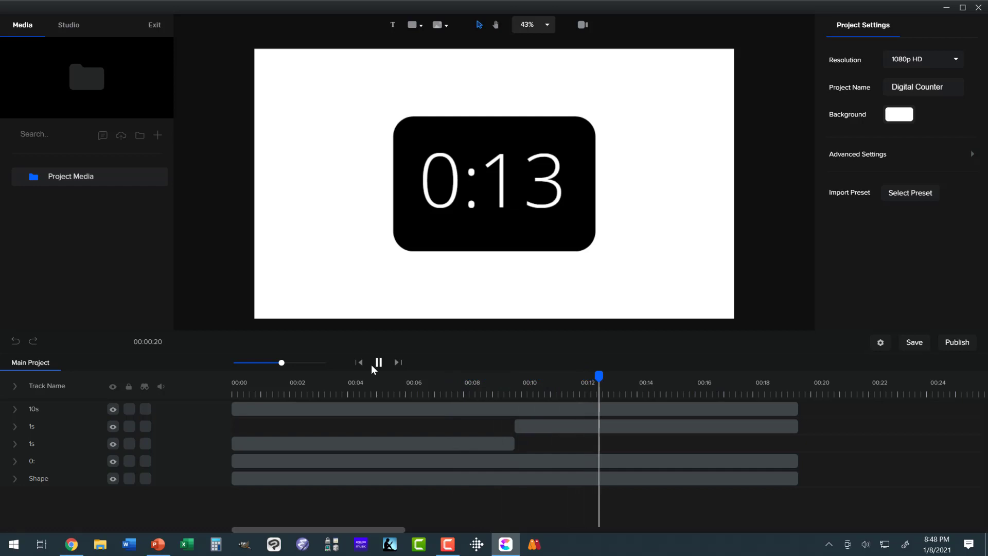
{"action": "left_click", "coordinate": [379, 363]}
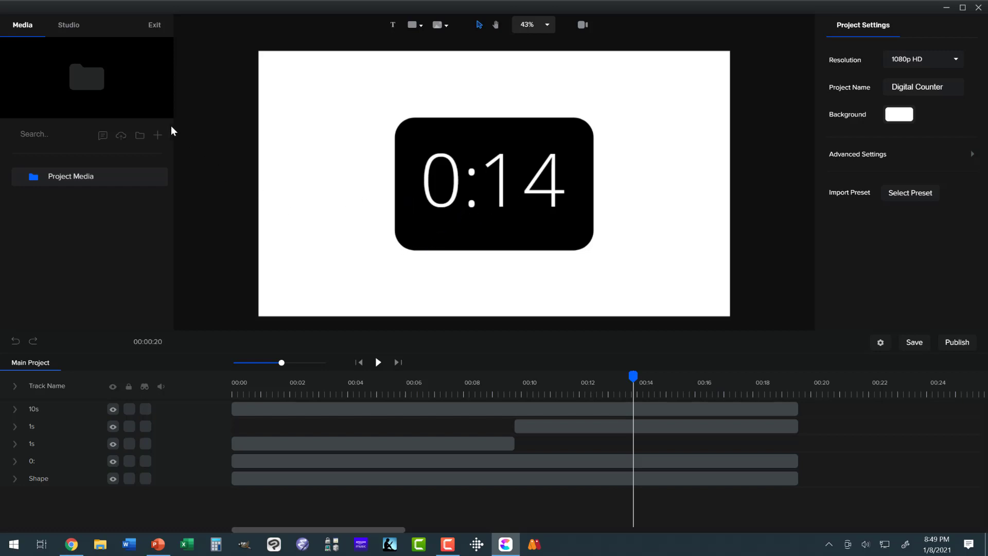
{"action": "left_click", "coordinate": [151, 27]}
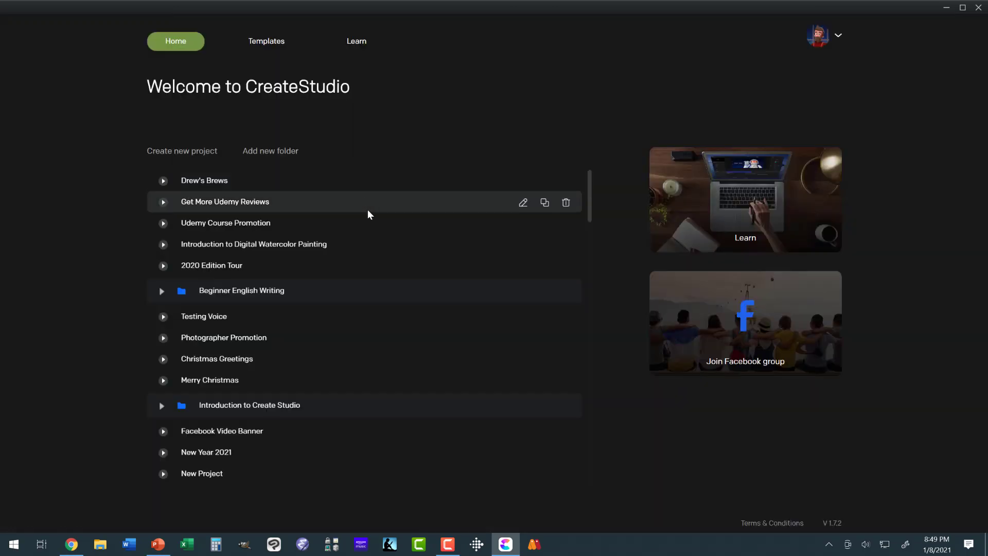
Switch to Chrome, find the film-style countdown video in the Create Studio Official Facebook group, and play it briefly before pausing on the number 9.
{"action": "scroll", "coordinate": [309, 242], "scroll_direction": "down", "scroll_amount": 4}
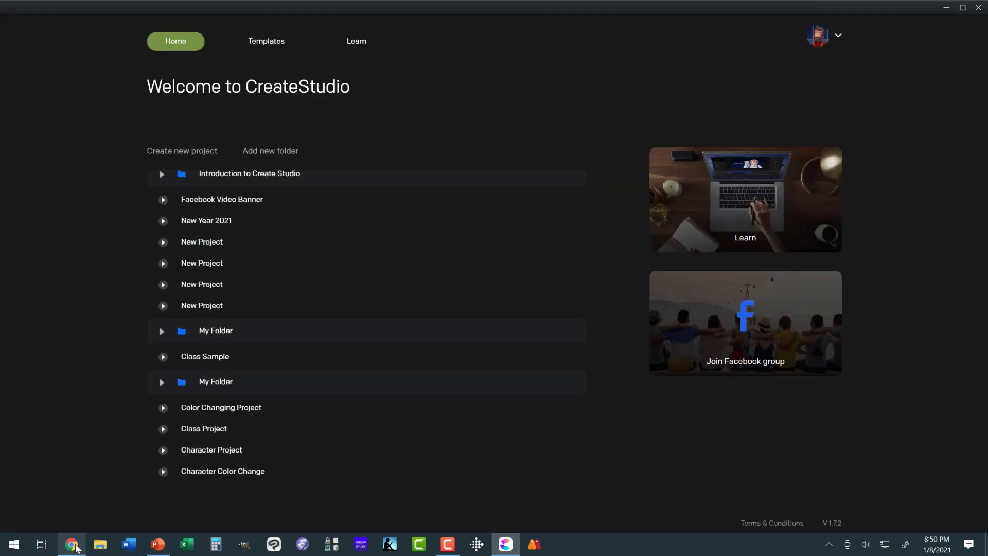
{"action": "left_click", "coordinate": [67, 489]}
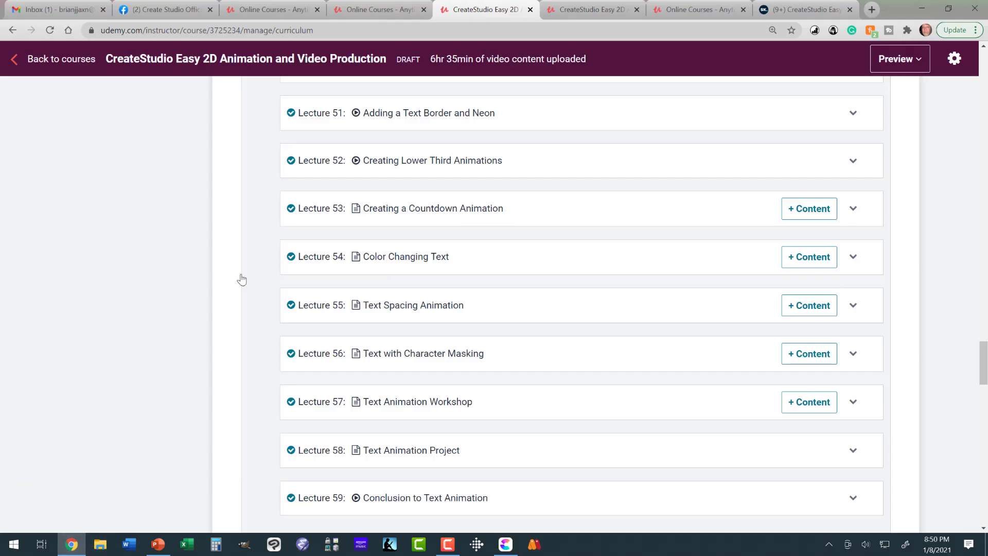
{"action": "left_click", "coordinate": [186, 11]}
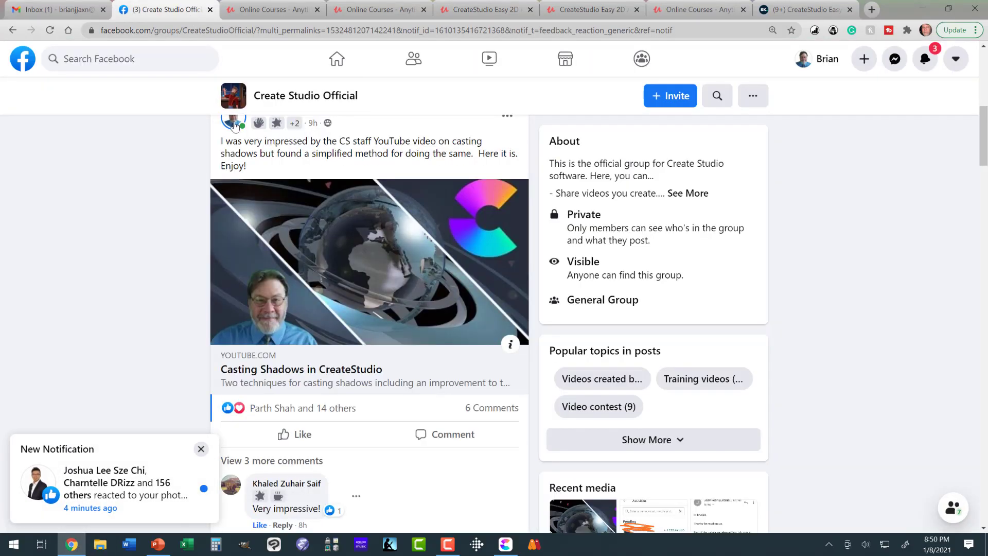
{"action": "scroll", "coordinate": [208, 301], "scroll_direction": "down", "scroll_amount": 8}
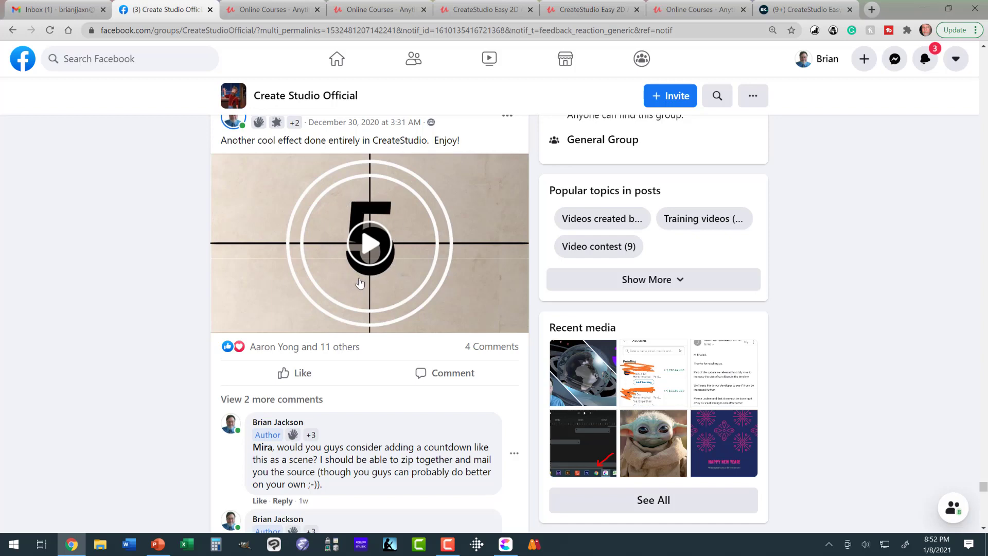
{"action": "left_click", "coordinate": [367, 248]}
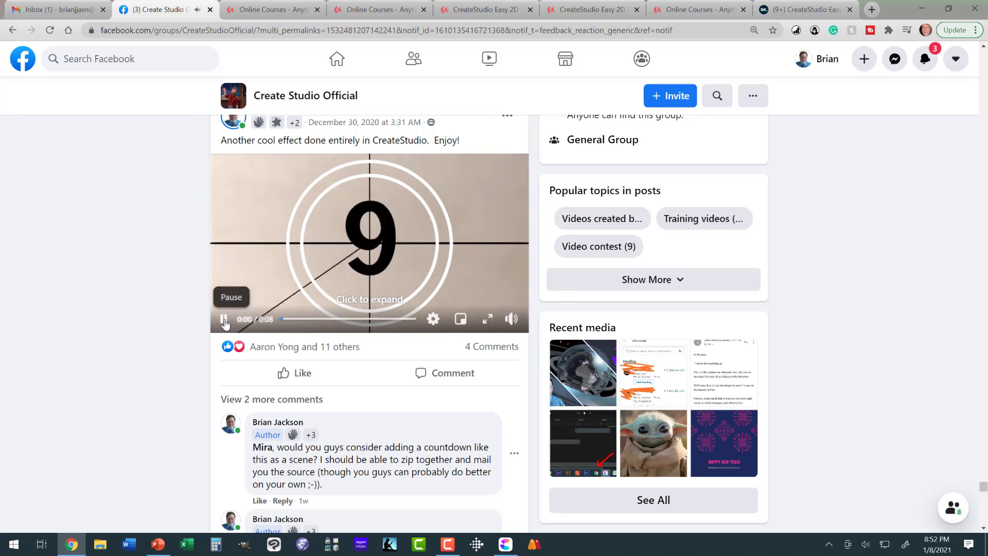
{"action": "left_click", "coordinate": [305, 307]}
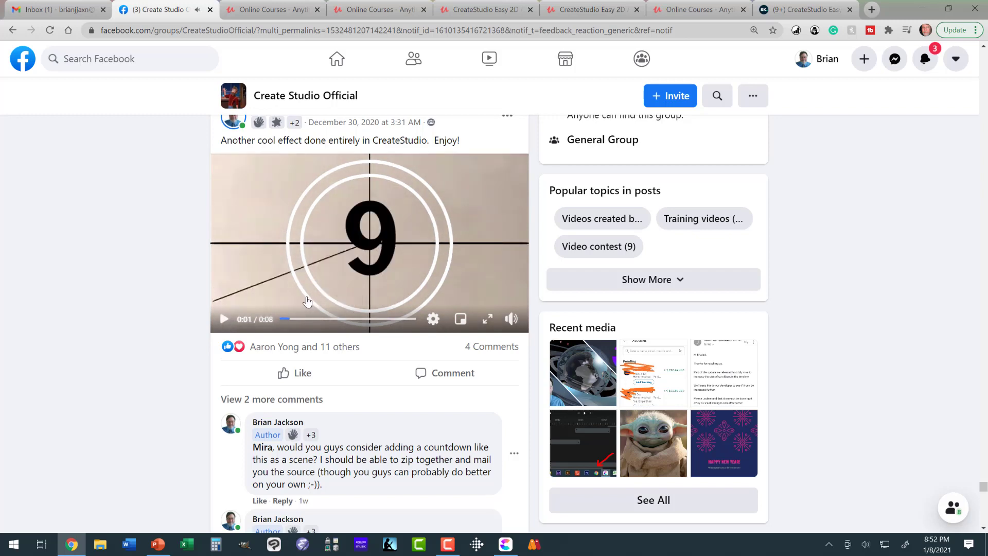